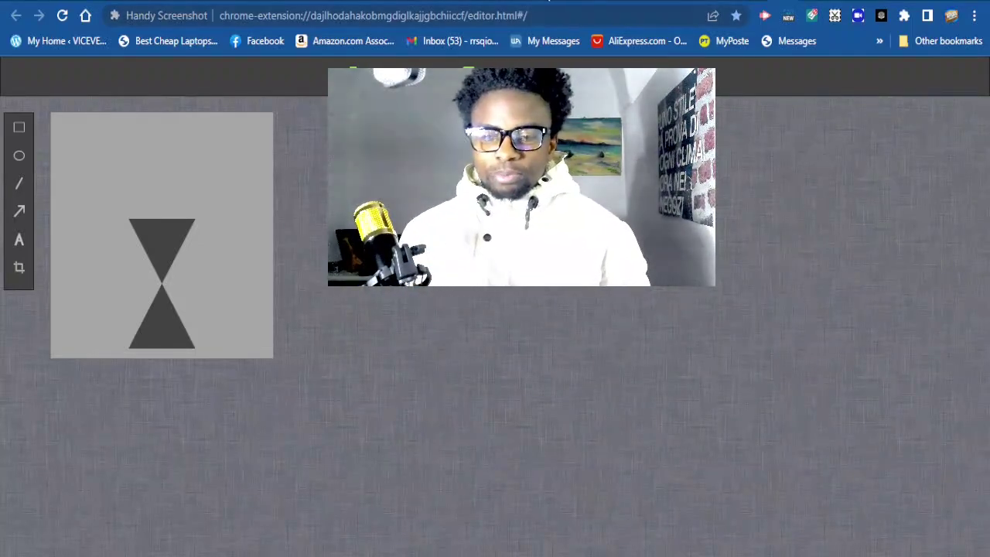
# Switch to Facebook and open the Baby care guide page from the list of own pages
pyautogui.click(564, 2)
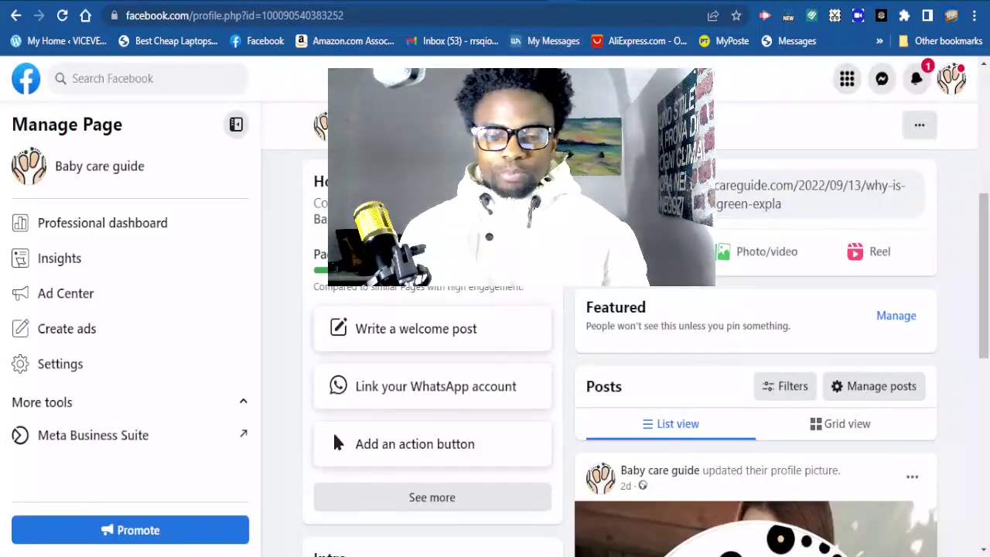
pyautogui.scroll(-1, 109, 282)
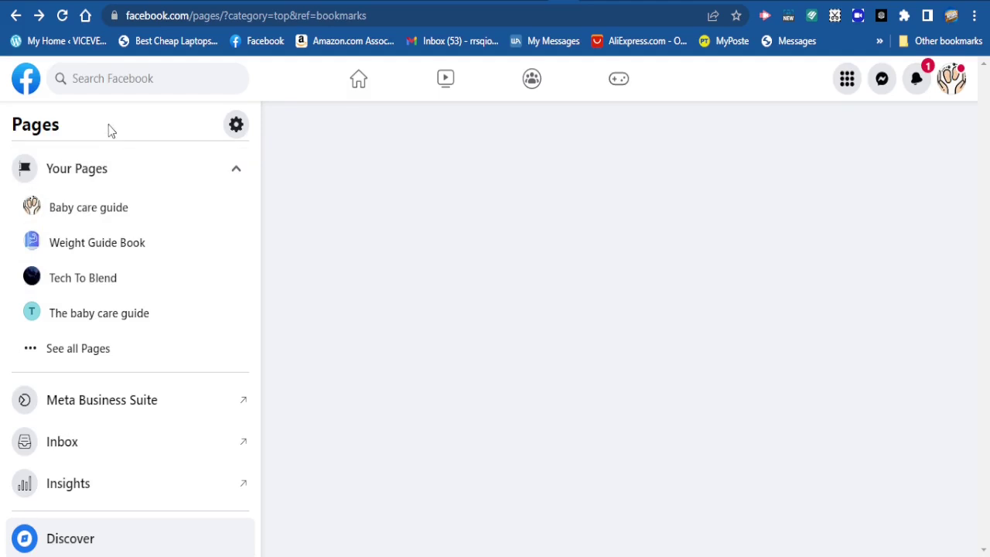
pyautogui.click(108, 222)
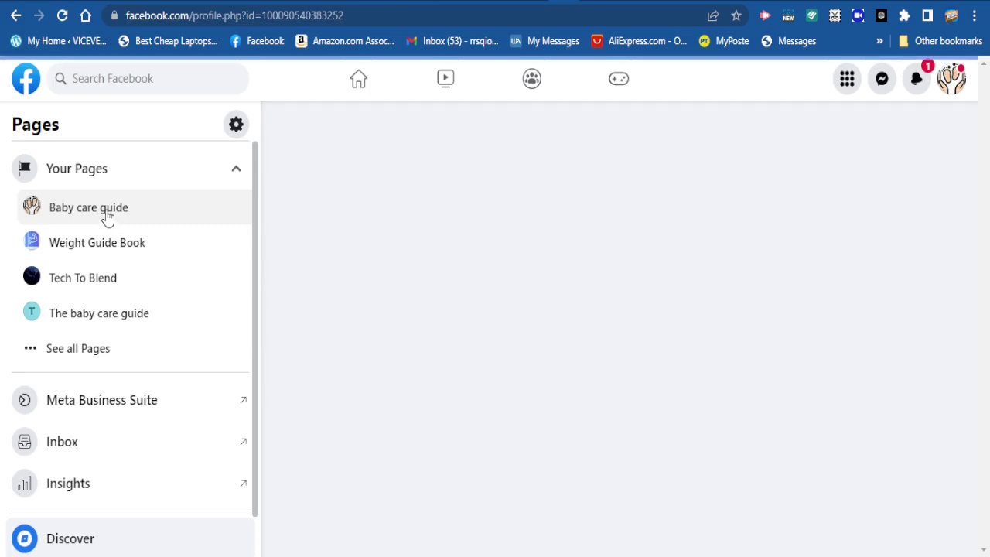
# Start a new post on the Baby care guide page
pyautogui.scroll(-3, 488, 280)
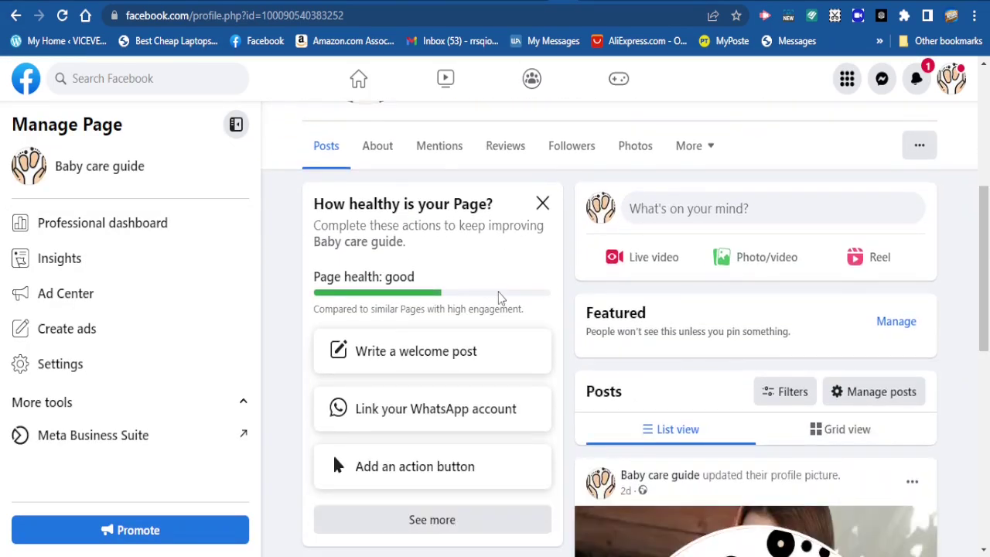
pyautogui.scroll(1, 499, 299)
pyautogui.scroll(1, 343, 229)
pyautogui.scroll(2, 343, 229)
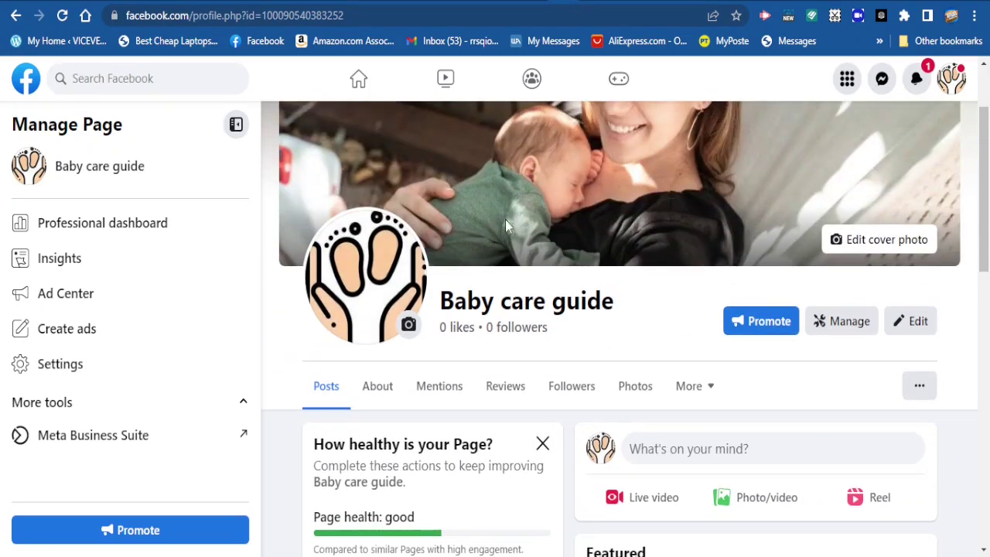
pyautogui.scroll(-1, 672, 438)
pyautogui.scroll(-1, 667, 418)
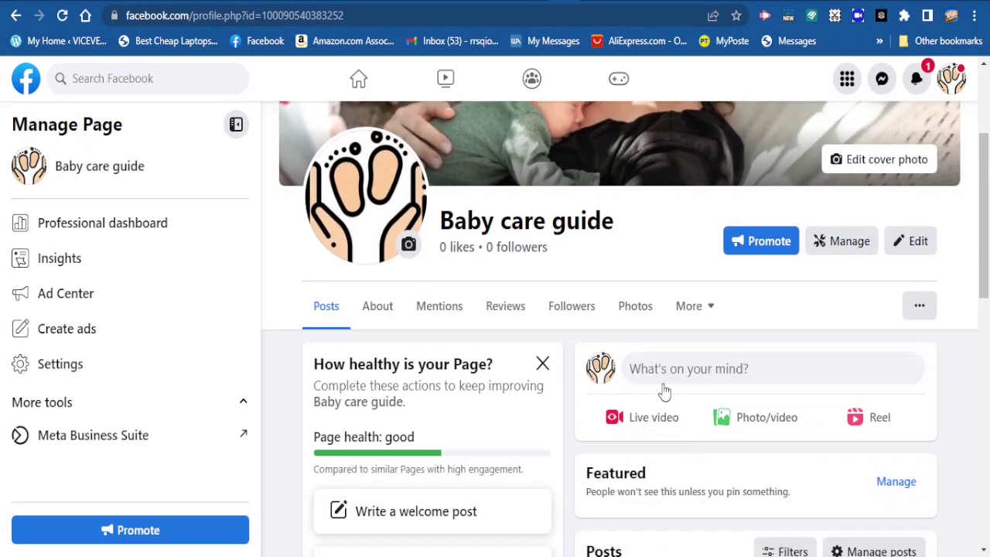
pyautogui.scroll(-2, 657, 274)
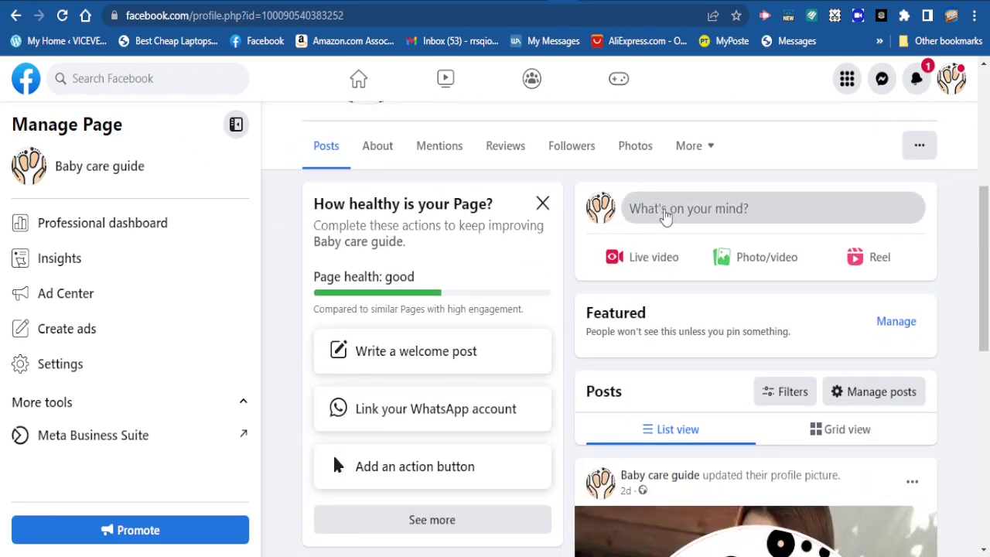
pyautogui.click(664, 211)
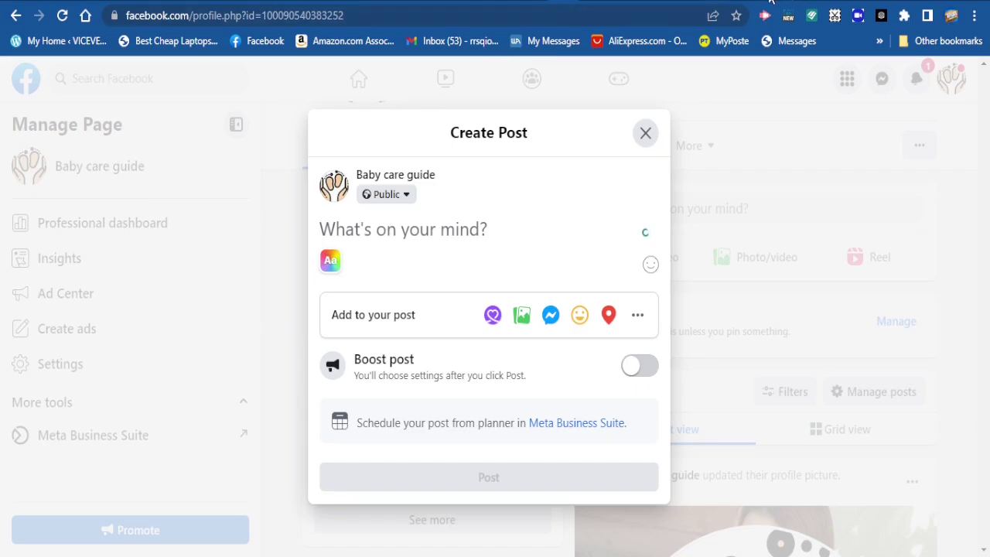
# Switch to the article "Why is My Baby Poop Green? (Explained)" on The Baby Care Guide site and copy its web address
pyautogui.click(740, 1)
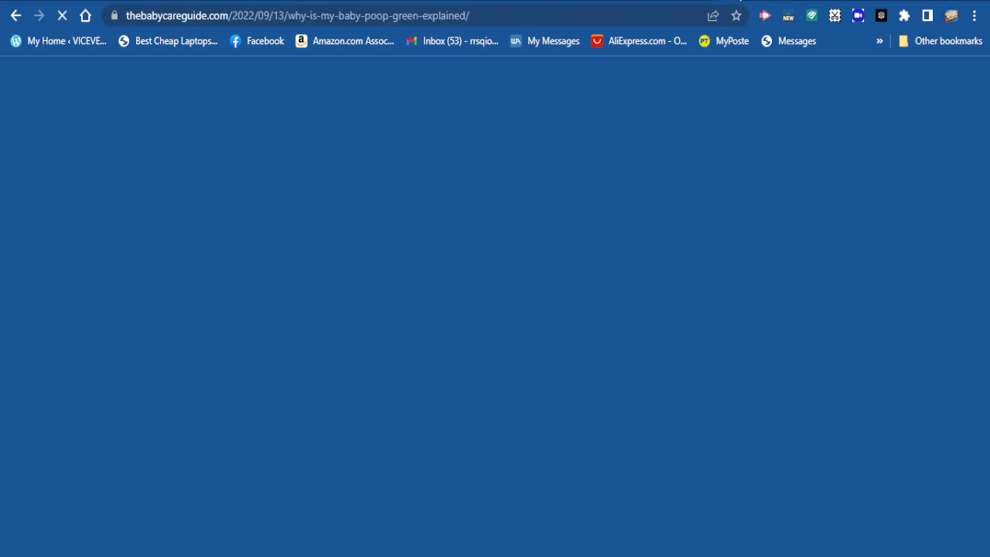
pyautogui.scroll(-15, 661, 266)
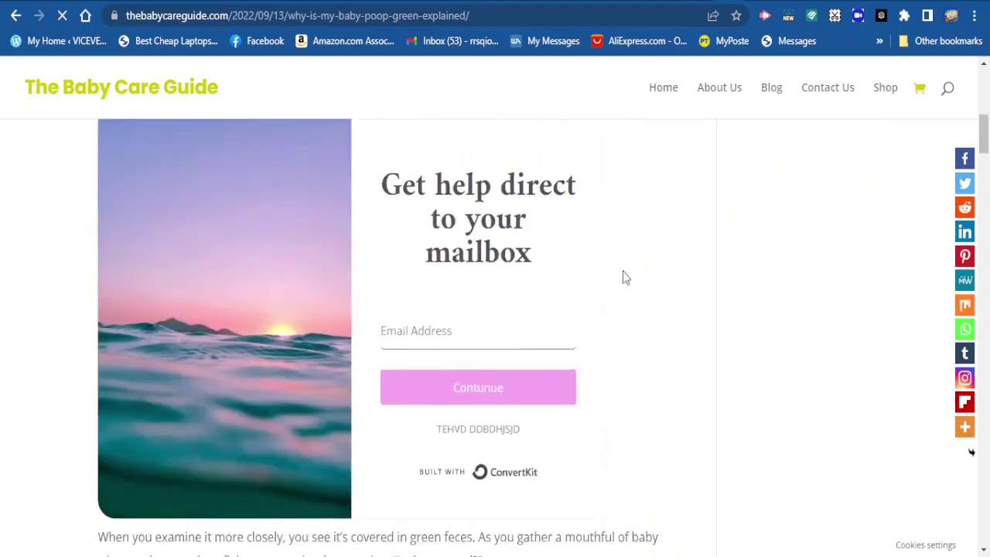
pyautogui.scroll(10, 904, 267)
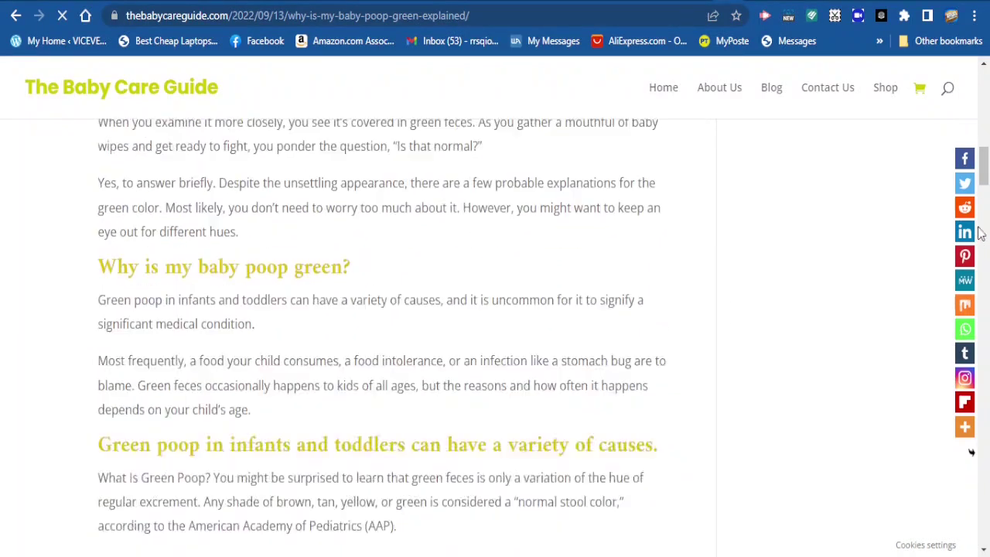
pyautogui.moveTo(984, 131); pyautogui.dragTo(983, 85)
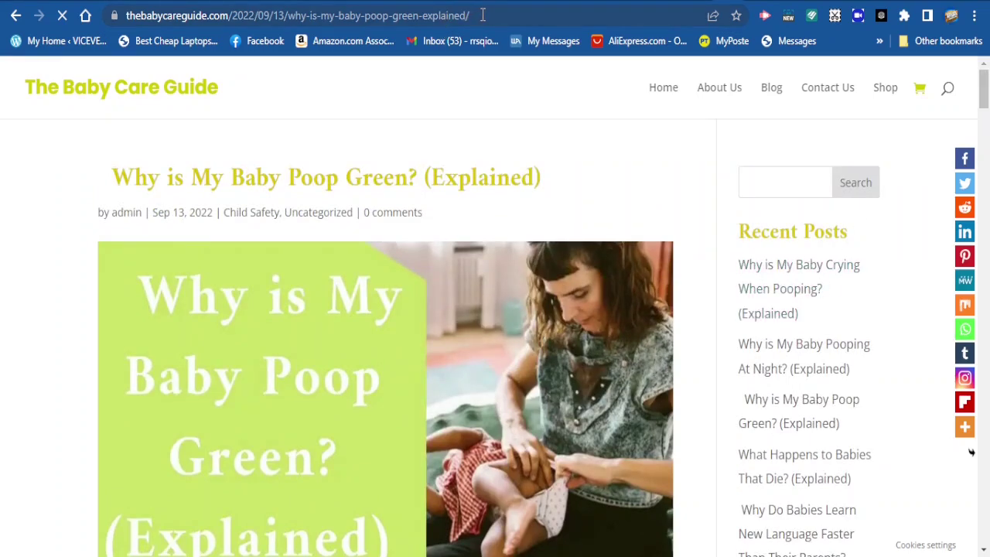
pyautogui.moveTo(482, 15); pyautogui.dragTo(107, 31)
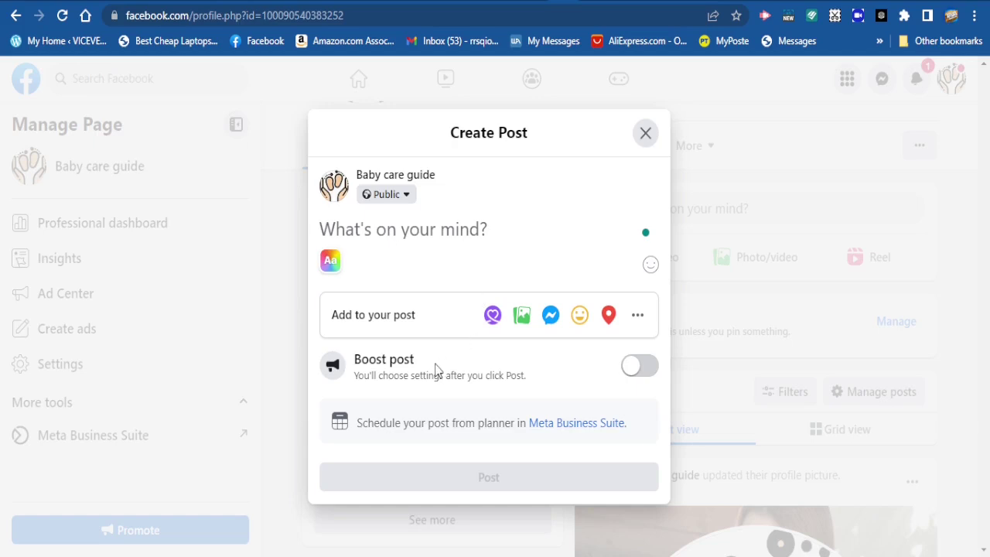
pyautogui.write('https://thebabycareguide.com/2022/09/13/why-is-my-baby-poop-green-explained')
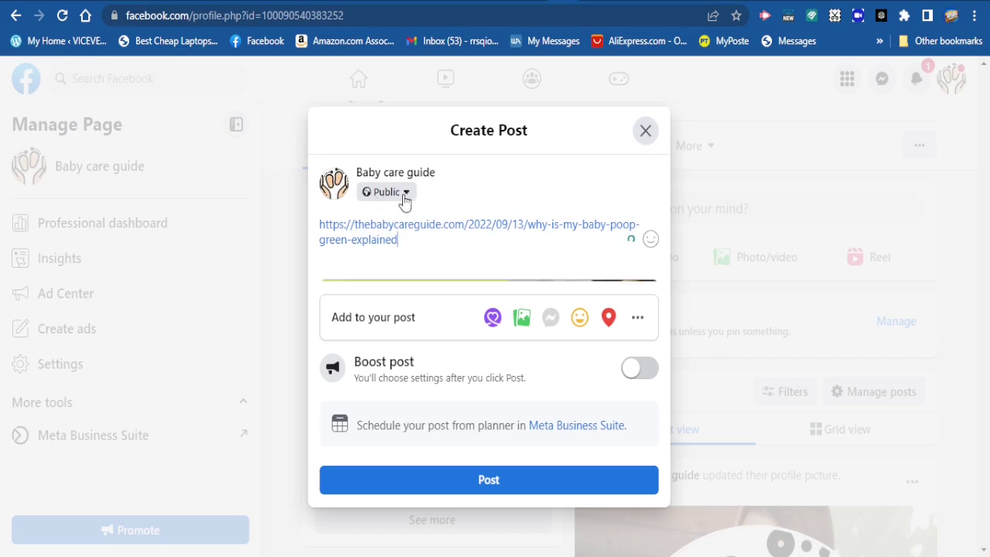
pyautogui.click(404, 198)
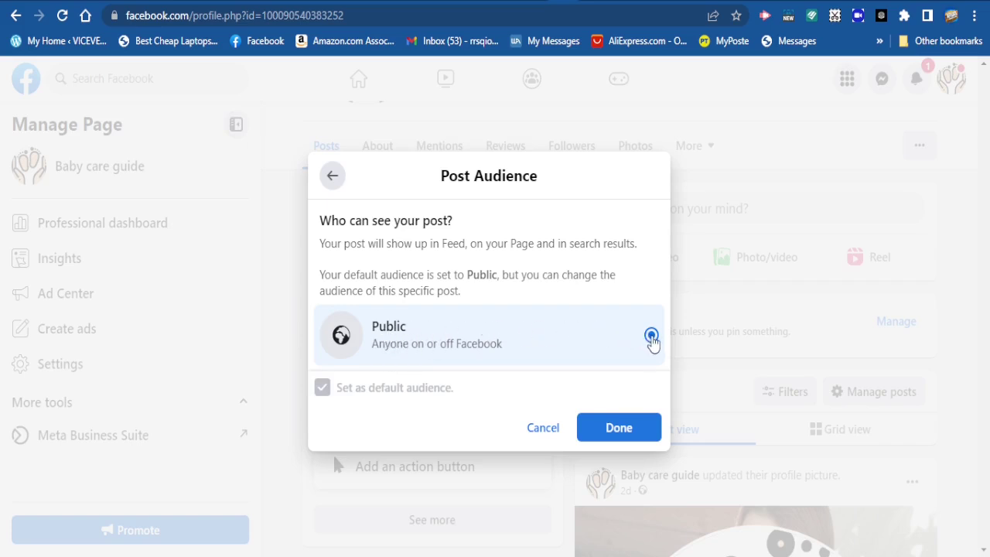
pyautogui.click(616, 429)
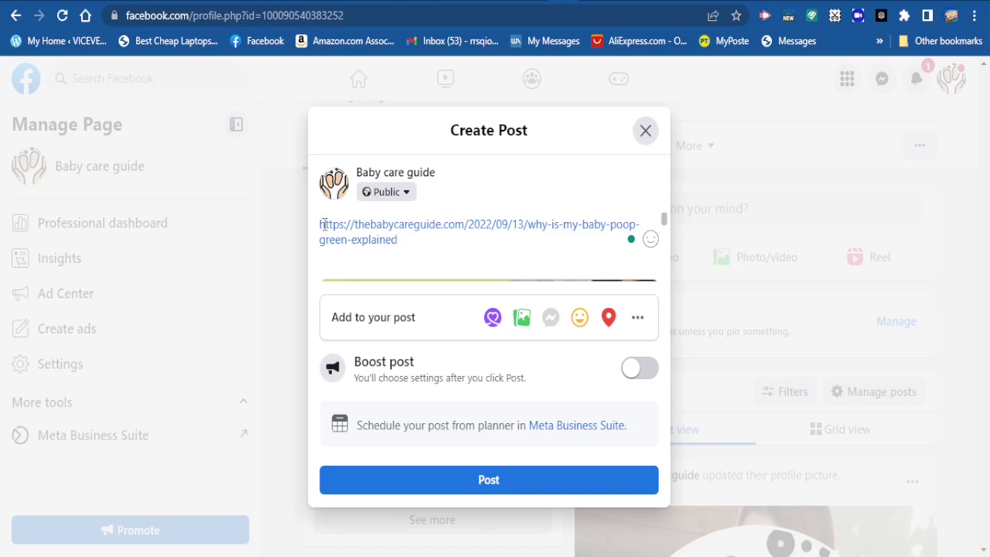
pyautogui.press('Return')
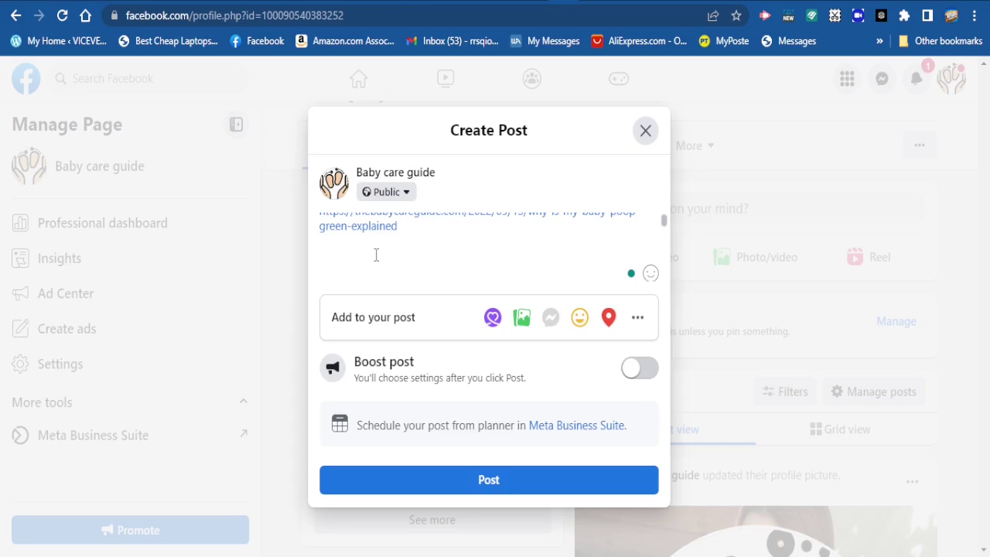
pyautogui.write('geh')
pyautogui.press('BackSpace')
pyautogui.press('BackSpace')
pyautogui.press('BackSpace')
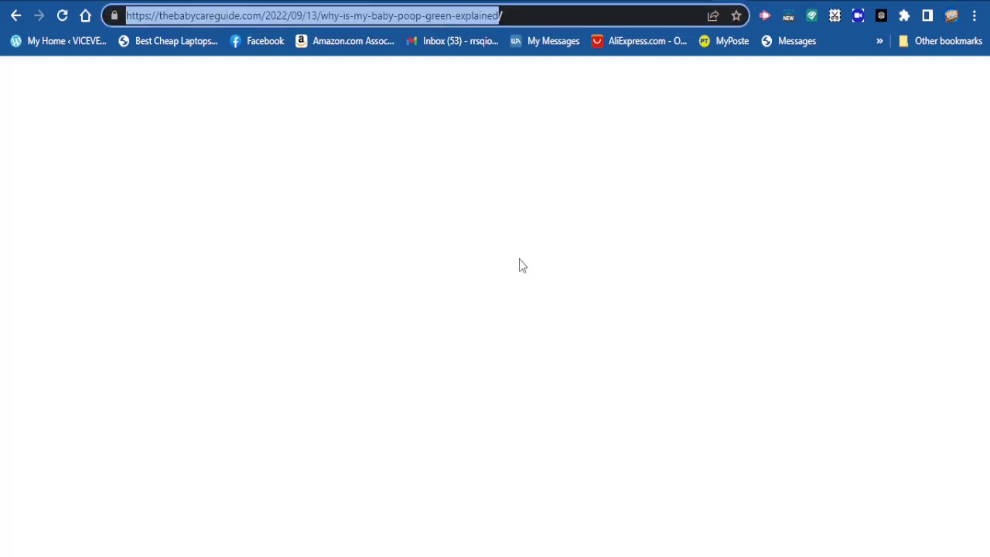
# Copy the article's opening paragraph, starting "If you're wondering Why is your baby poop green", and paste it below the link in the Facebook post
pyautogui.scroll(-5, 497, 350)
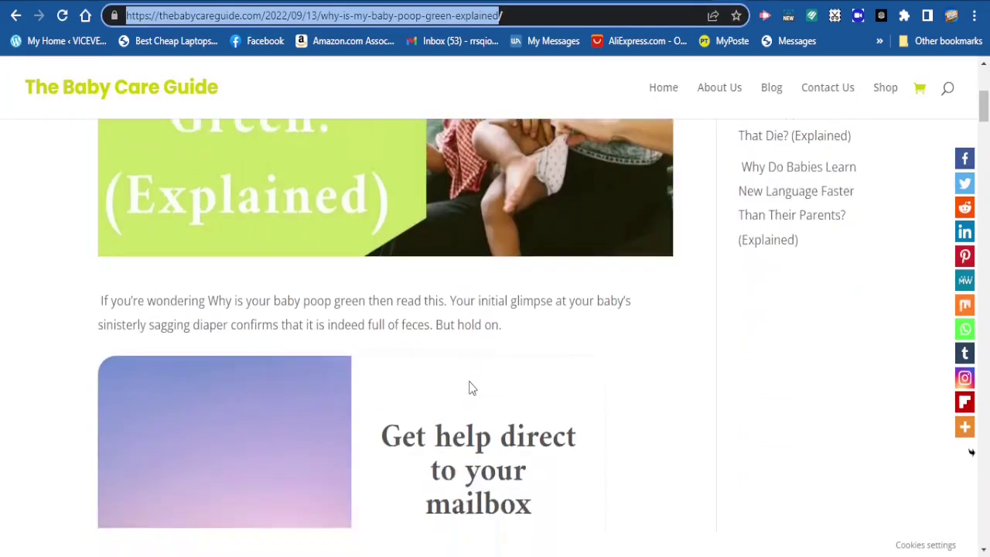
pyautogui.moveTo(523, 275); pyautogui.dragTo(102, 241)
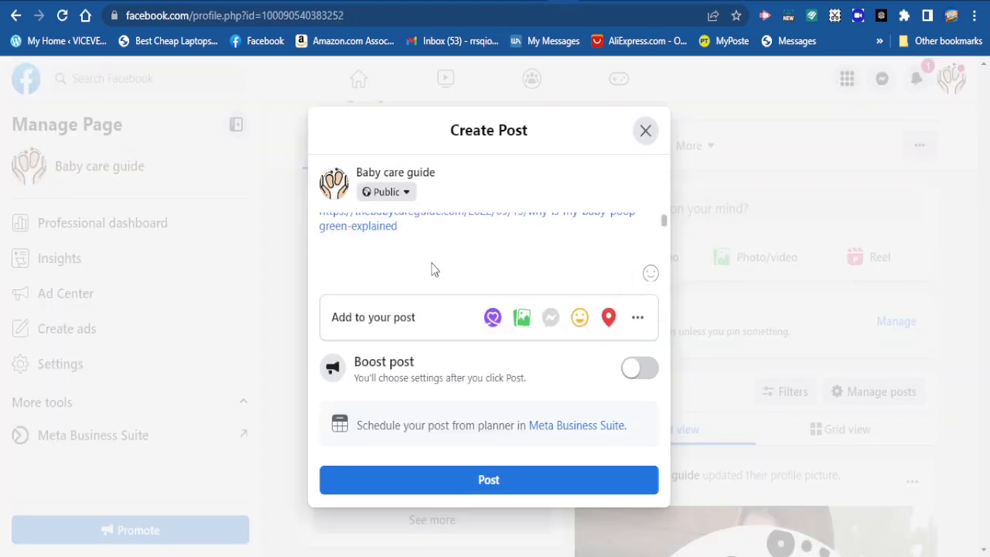
pyautogui.hotkey('ctrl', 'v')
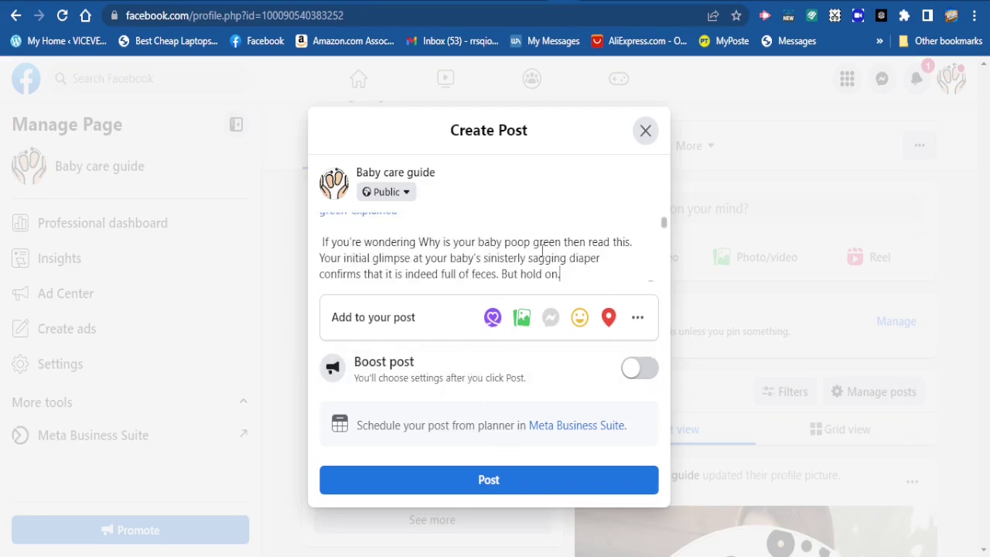
pyautogui.scroll(-3, 393, 232)
pyautogui.scroll(-3, 413, 230)
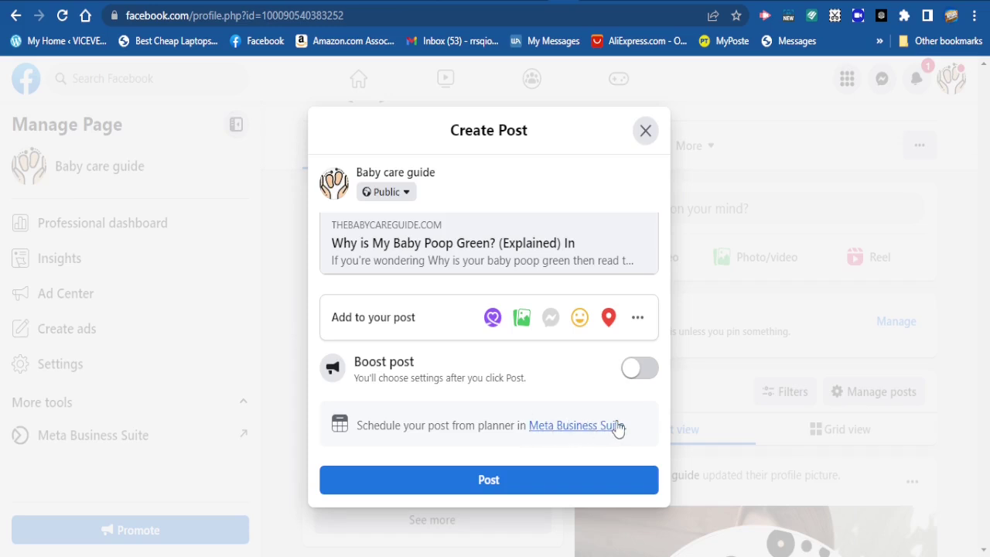
# Go to the Meta Business Suite planner and start a new scheduled post
pyautogui.click(563, 432)
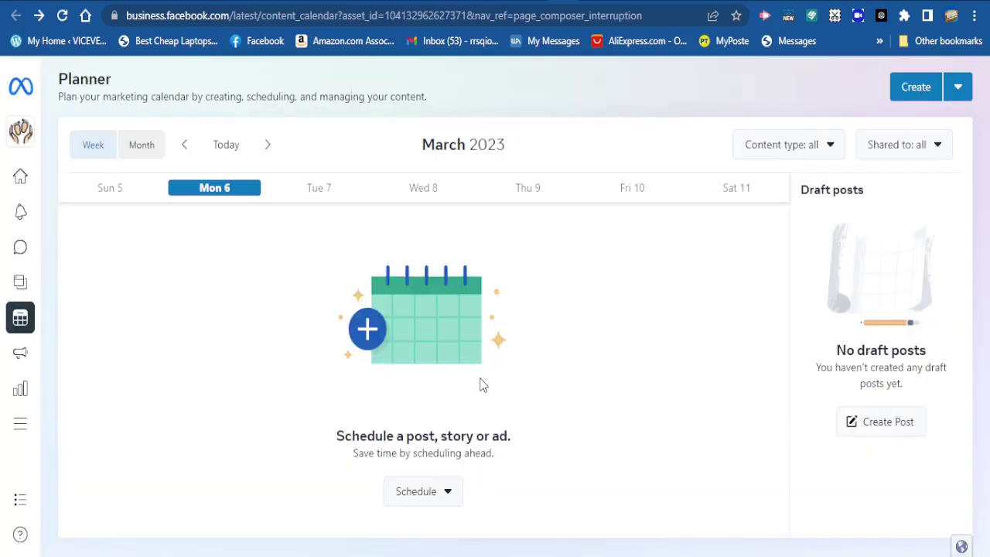
pyautogui.click(448, 495)
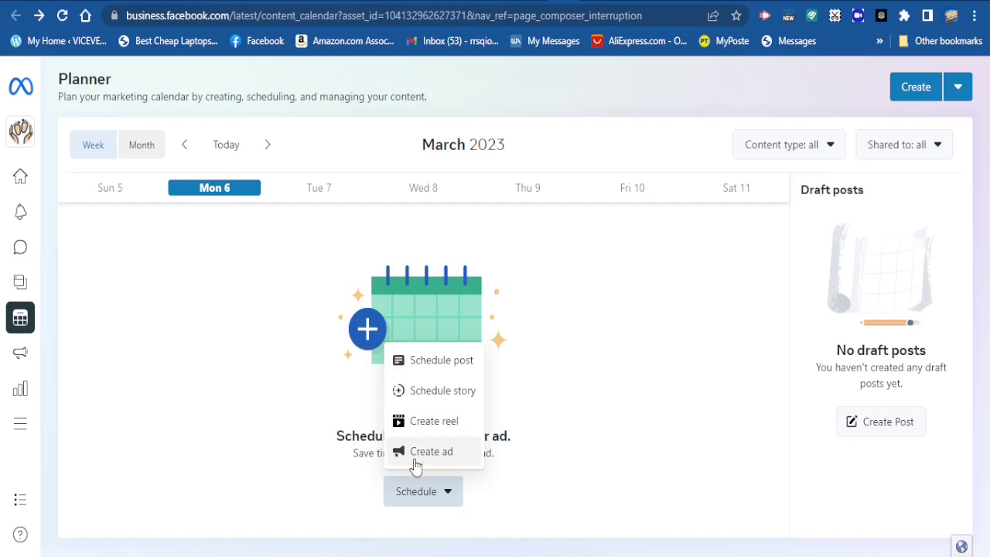
pyautogui.click(417, 369)
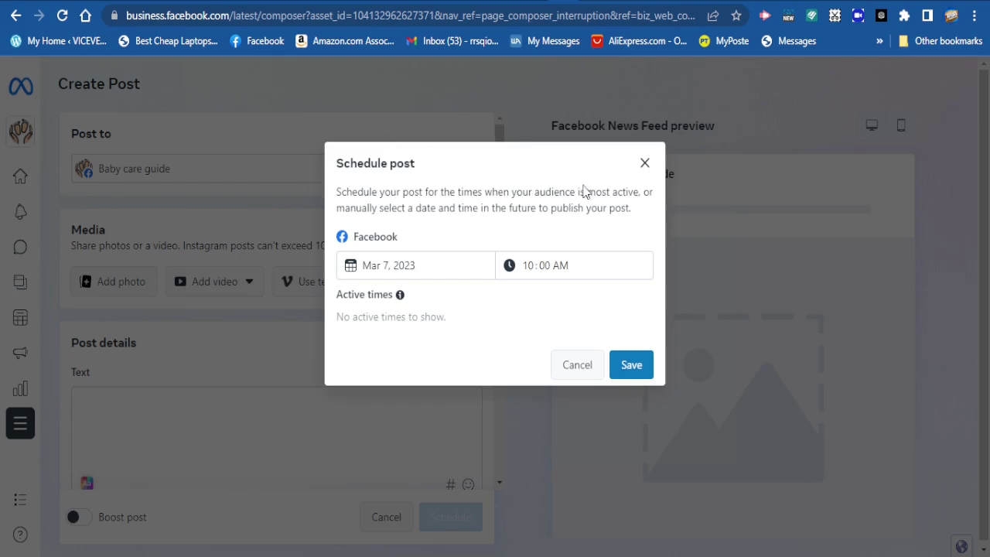
# Choose March 7, 2023 as the publishing date, keep the 10:00 AM time and save the schedule
pyautogui.click(442, 266)
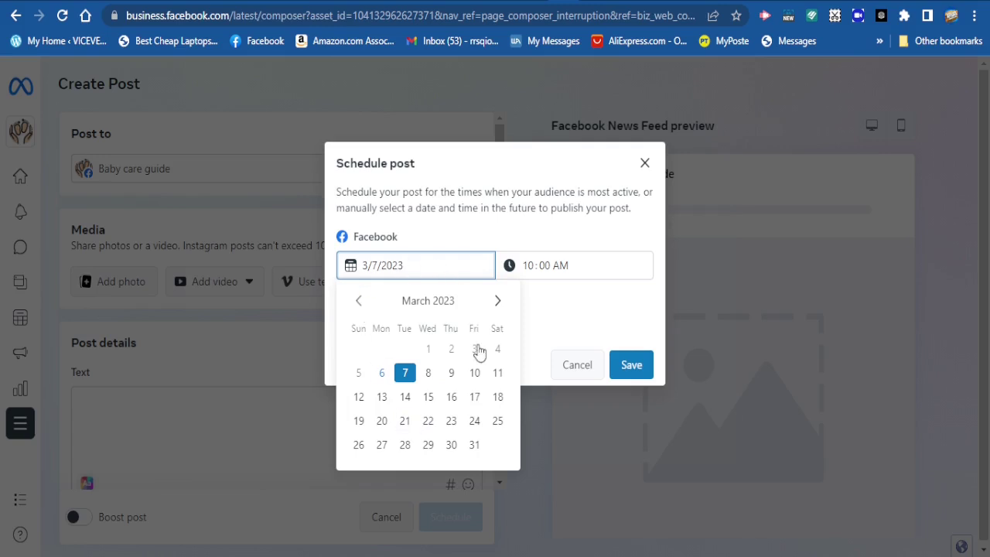
pyautogui.click(404, 374)
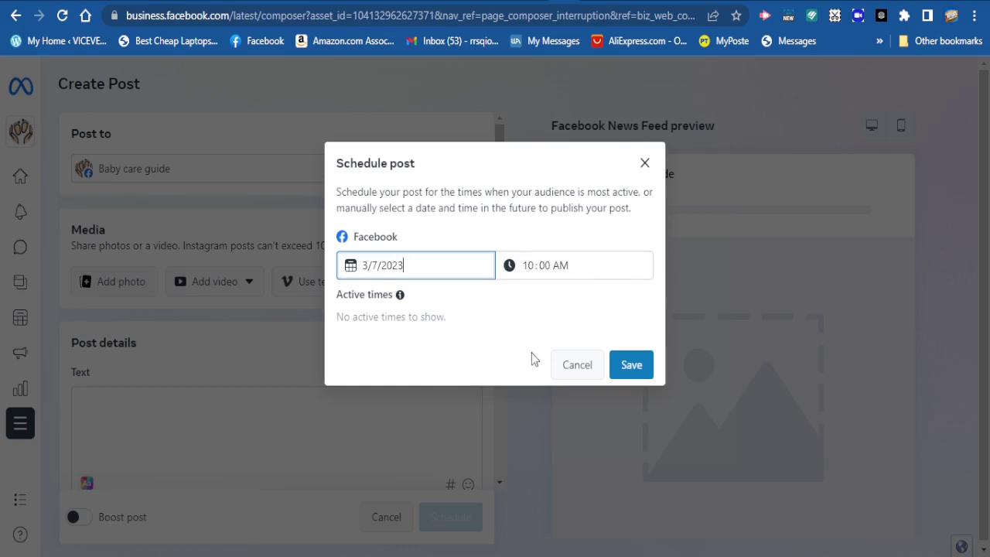
pyautogui.click(631, 364)
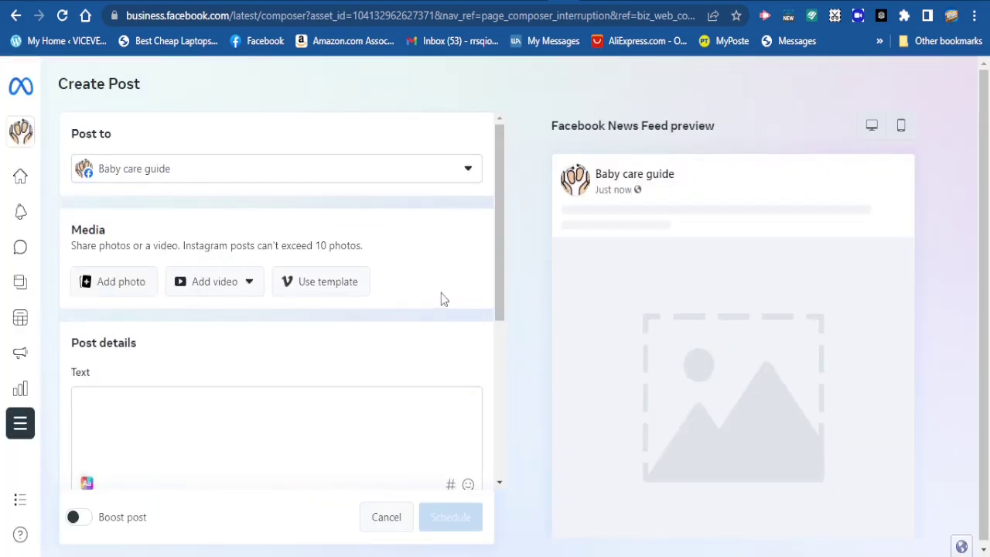
# Review the scheduled post's form and examine which Facebook and Instagram accounts it can be posted to
pyautogui.scroll(-4, 496, 300)
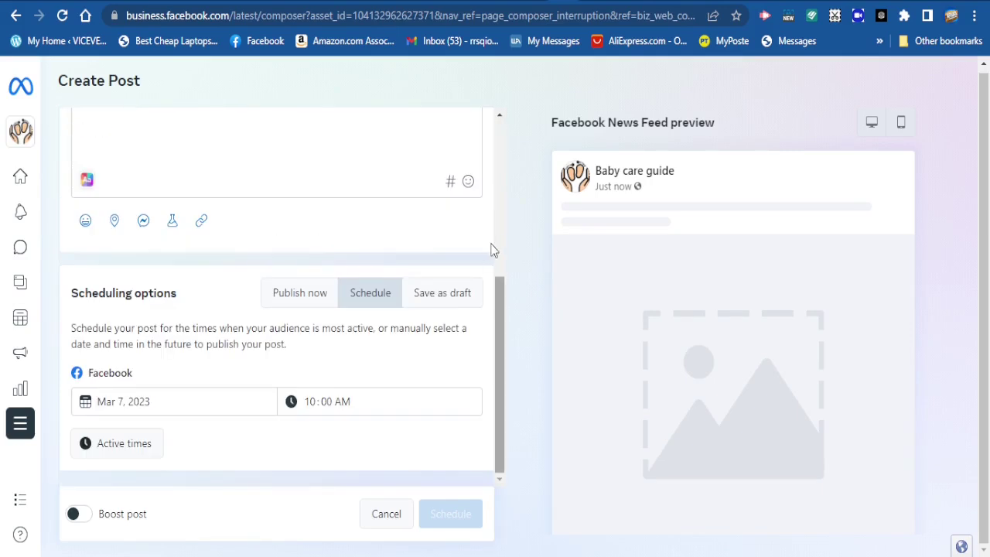
pyautogui.scroll(2, 496, 224)
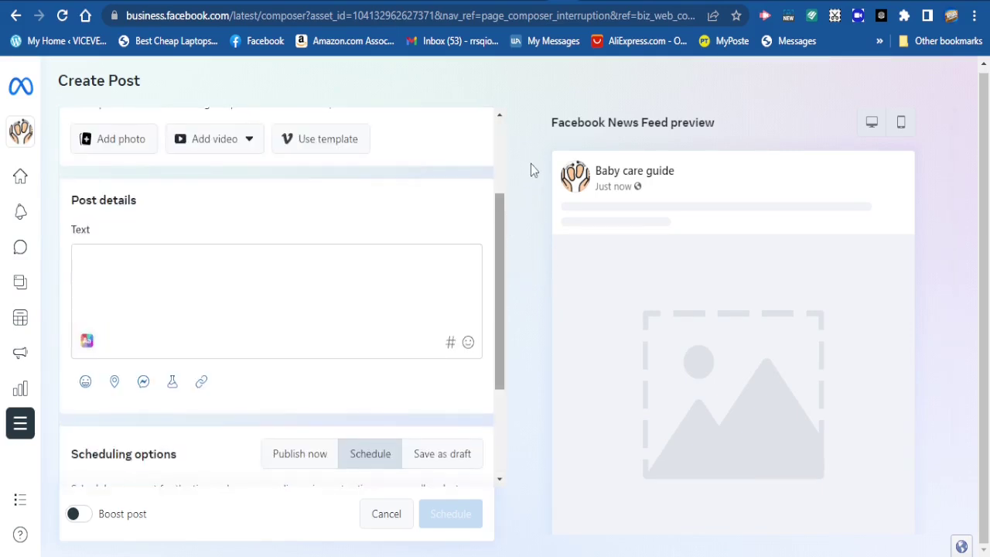
pyautogui.scroll(2, 495, 190)
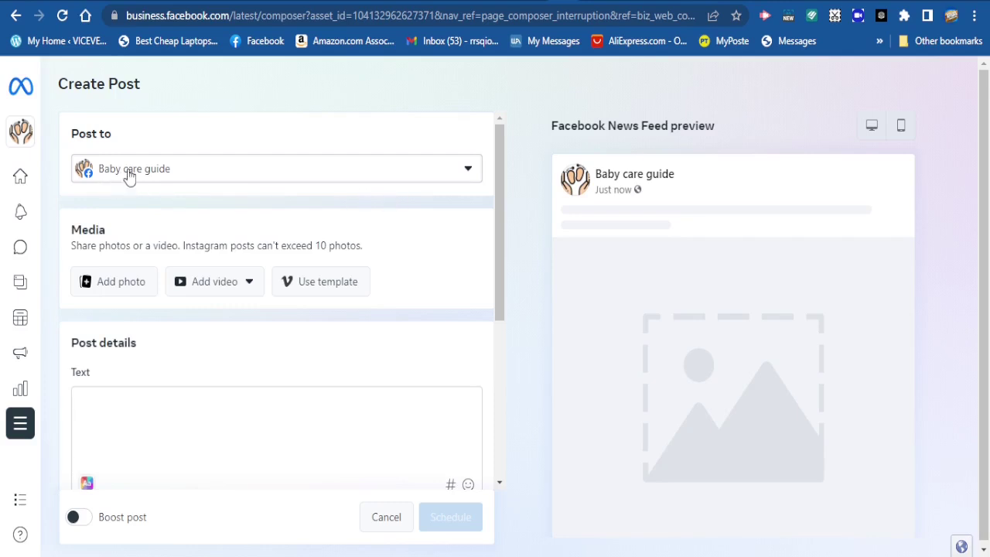
pyautogui.click(467, 170)
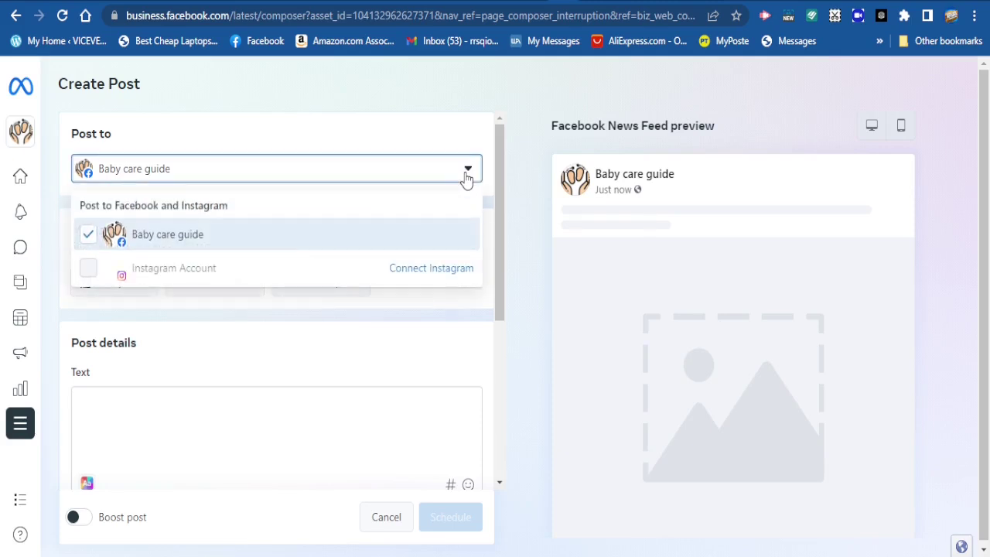
pyautogui.moveTo(84, 279)
pyautogui.click(276, 328)
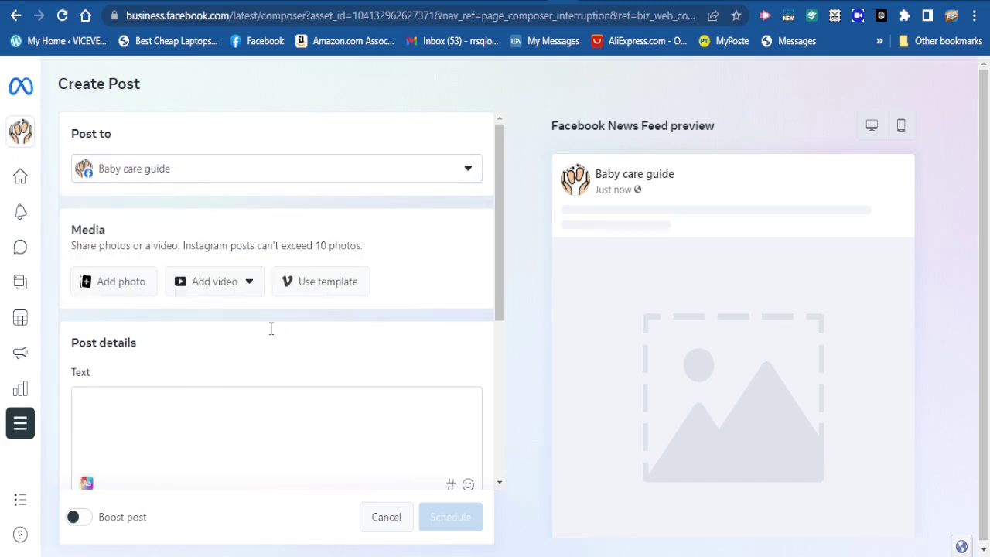
# Paste the article's opening paragraph, starting "If you're wondering Why is your baby poop green", into the scheduled post's text
pyautogui.scroll(-1, 199, 384)
pyautogui.scroll(-2, 164, 377)
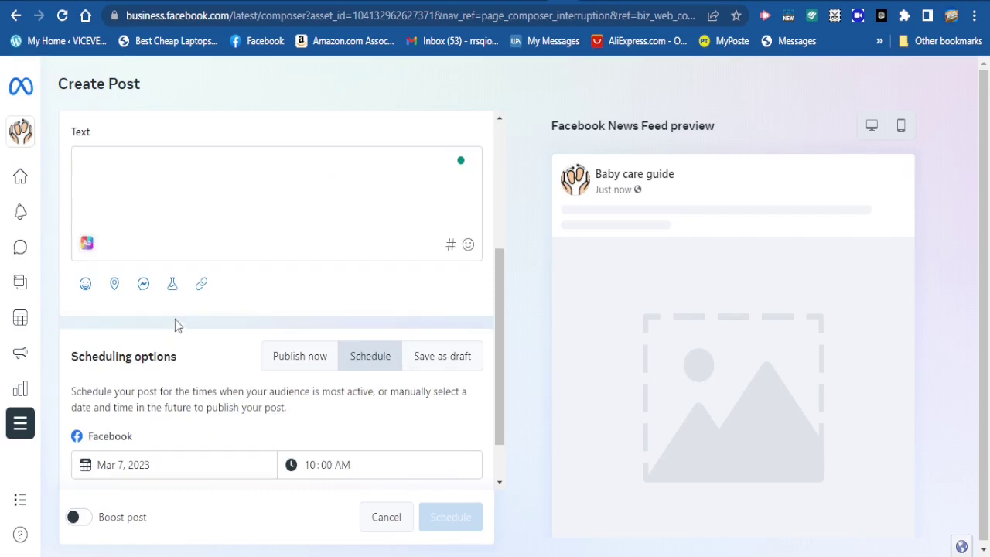
pyautogui.click(182, 168)
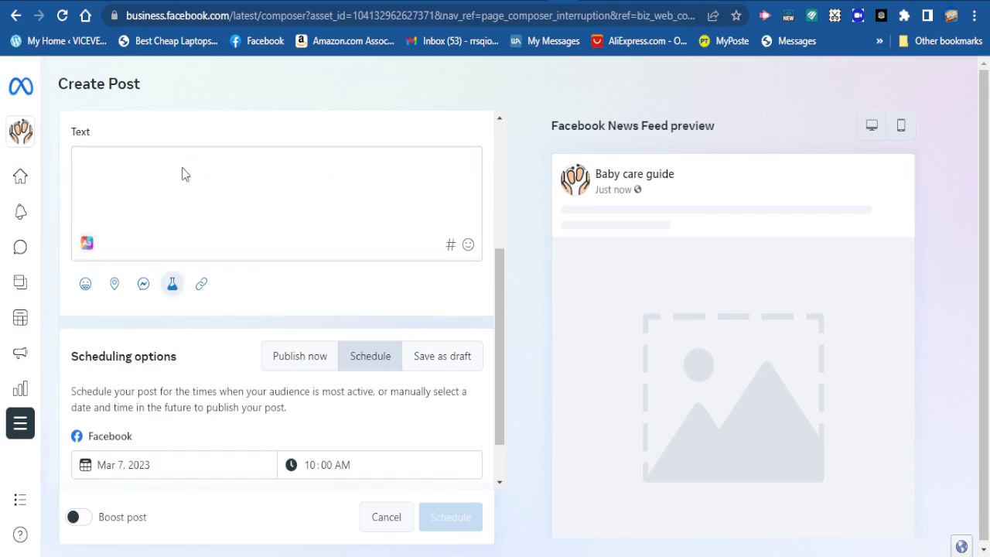
pyautogui.click(140, 174)
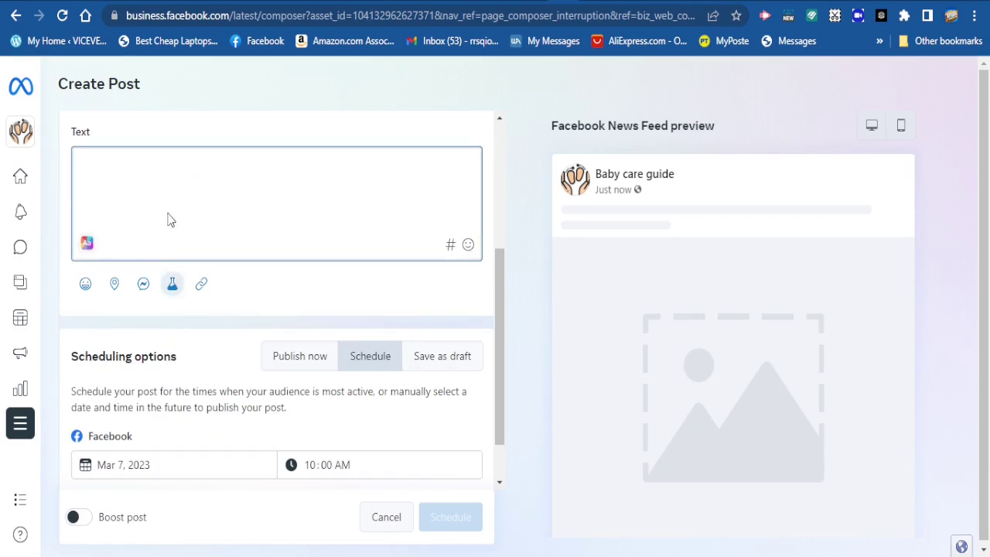
pyautogui.write('If you’re wondering Why is your baby poop green then read this. Your initial glimpse at your baby’s sinisterly sagging diaper confirms that it is indeed full of feces. But hold on.')
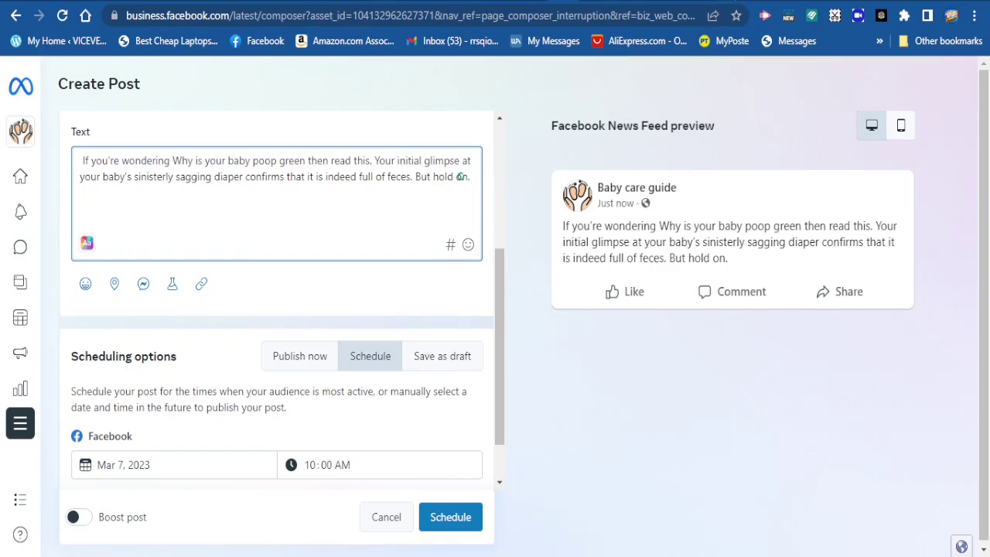
# Copy the baby poop article's web address, put it in place of "But hold on" in the post text, and check the feed preview
pyautogui.click(410, 1)
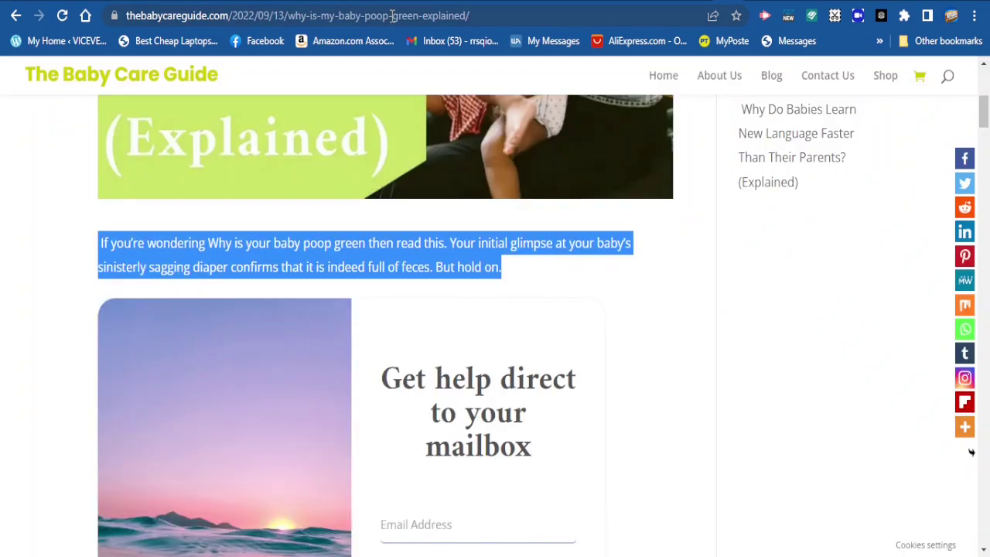
pyautogui.click(393, 16)
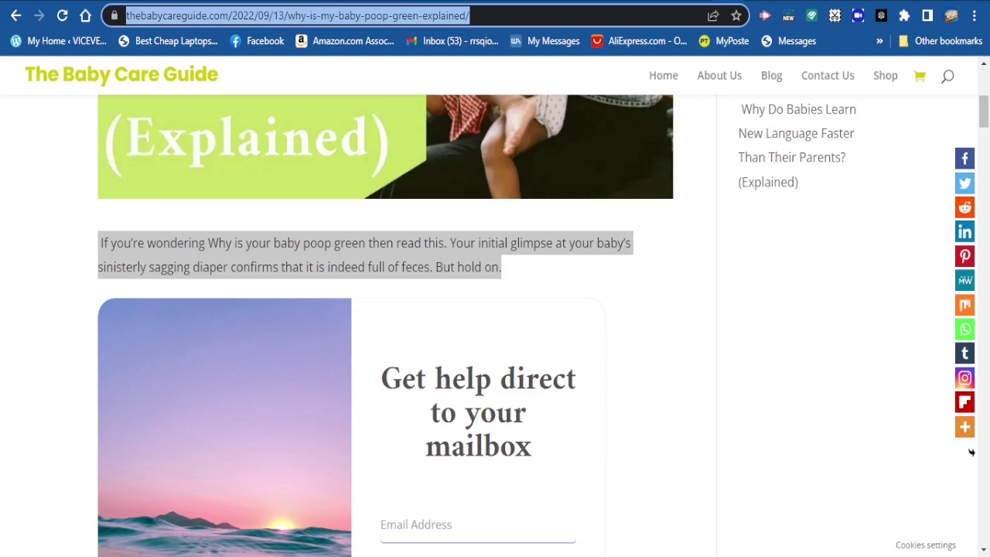
pyautogui.click(571, 1)
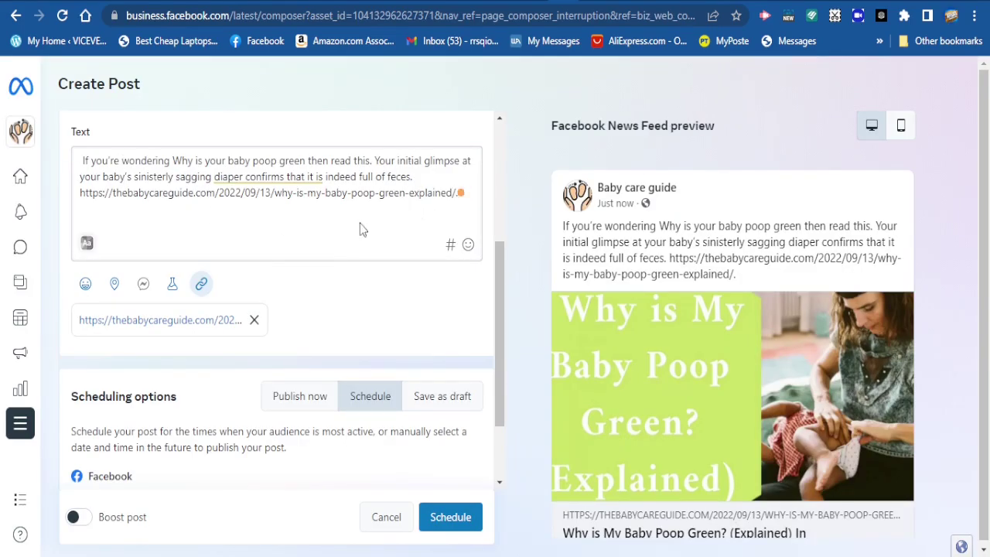
pyautogui.scroll(-2, 832, 298)
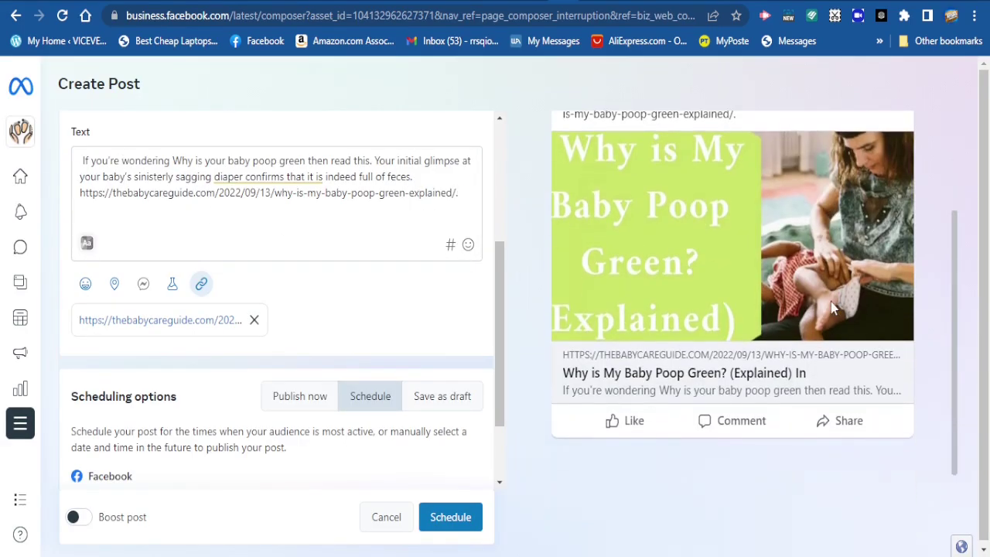
pyautogui.scroll(2, 817, 306)
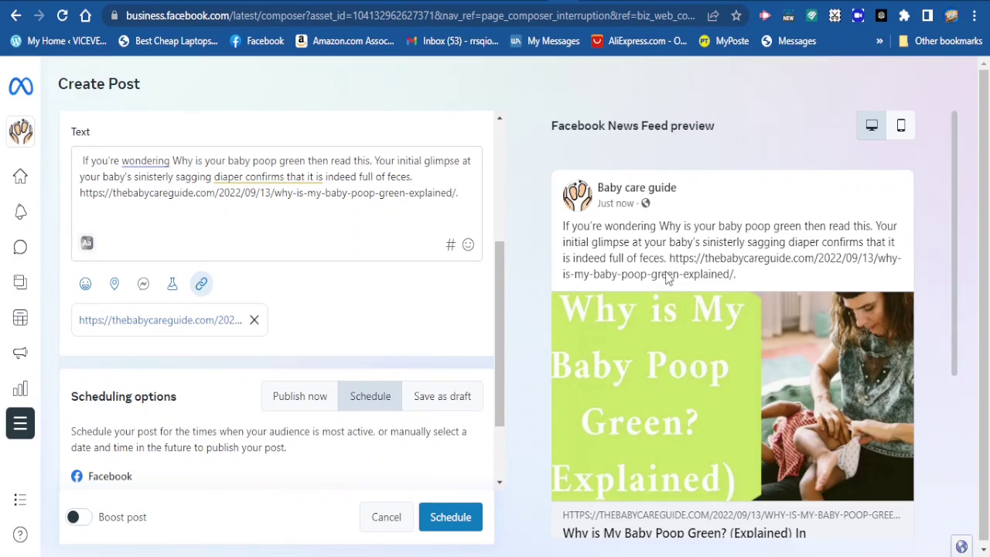
pyautogui.scroll(-3, 681, 292)
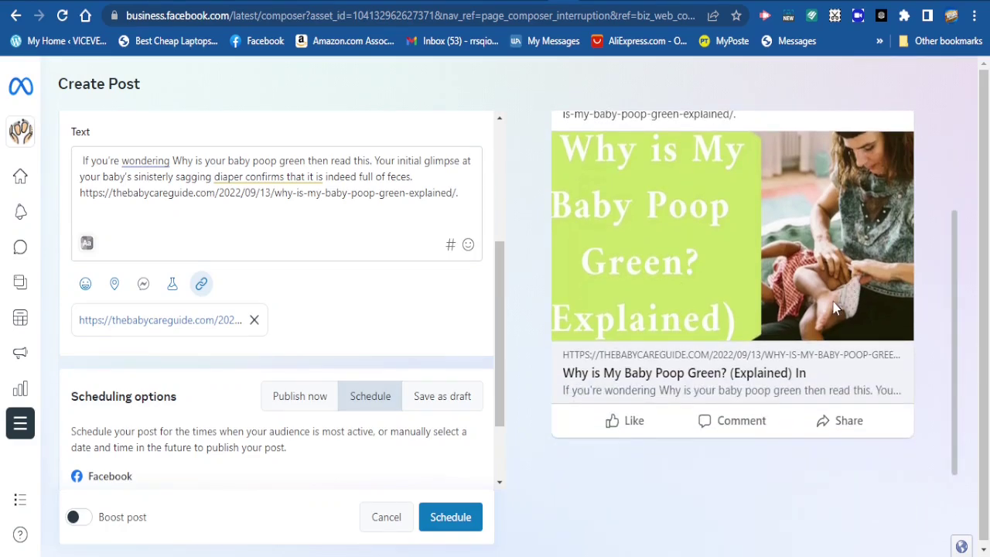
# Accept the suggested comma after "wondering" in the post text
pyautogui.scroll(2, 844, 293)
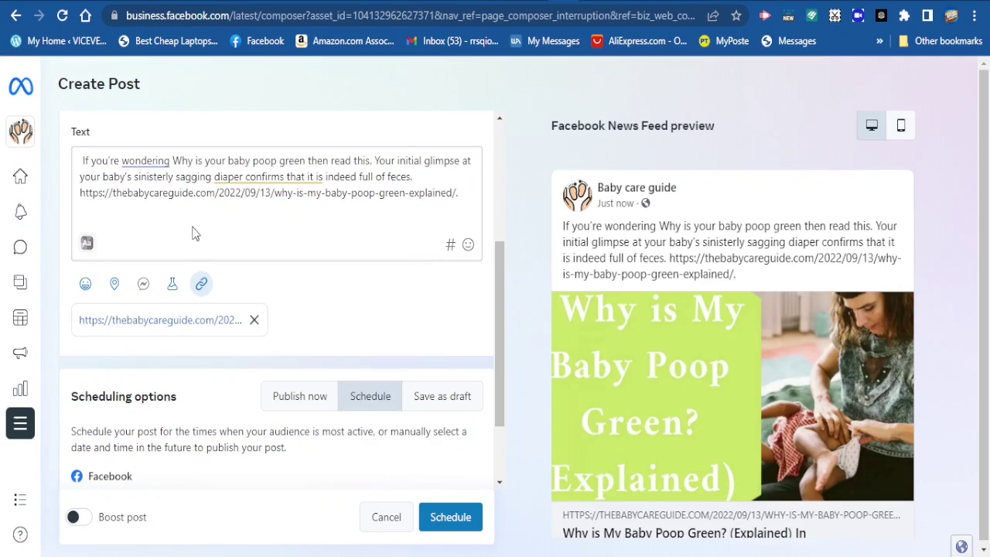
pyautogui.click(137, 161)
pyautogui.click(70, 234)
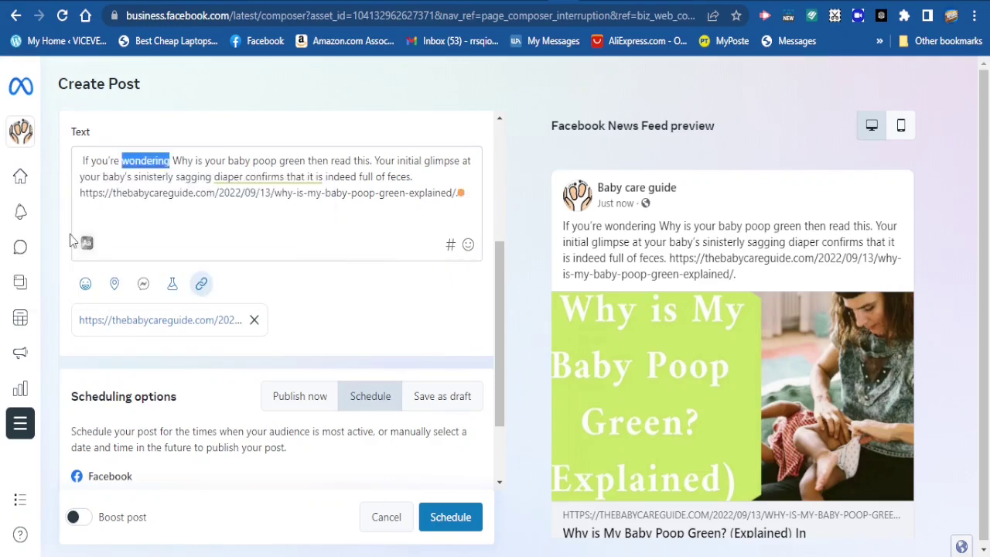
# Open the post's hashtag picker, check the recent and saved hashtags, and search for "babycare"
pyautogui.click(451, 247)
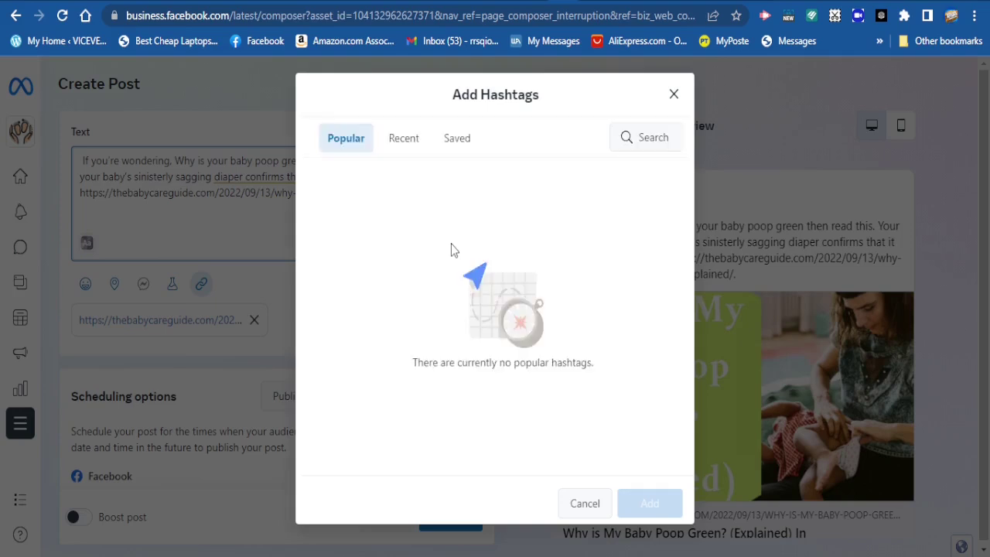
pyautogui.click(415, 149)
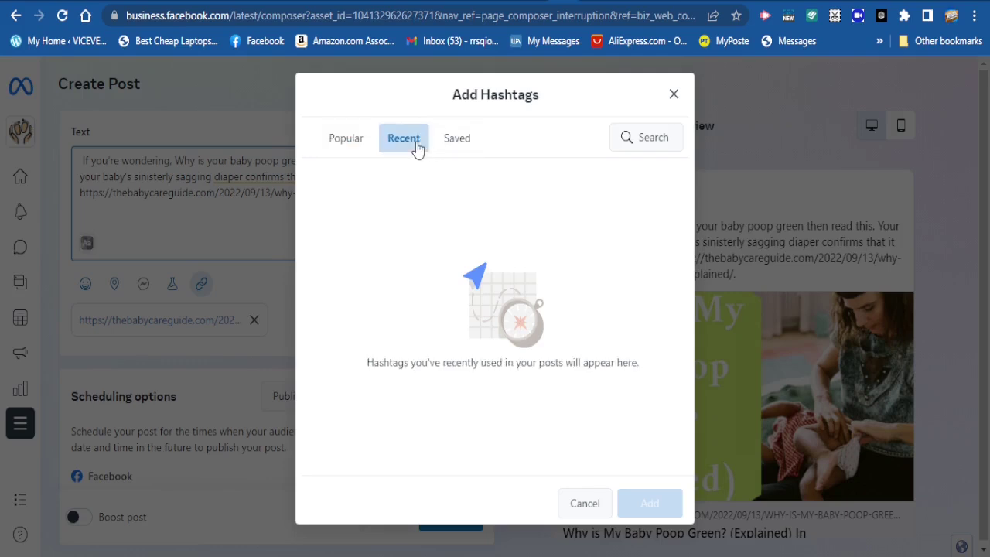
pyautogui.click(459, 144)
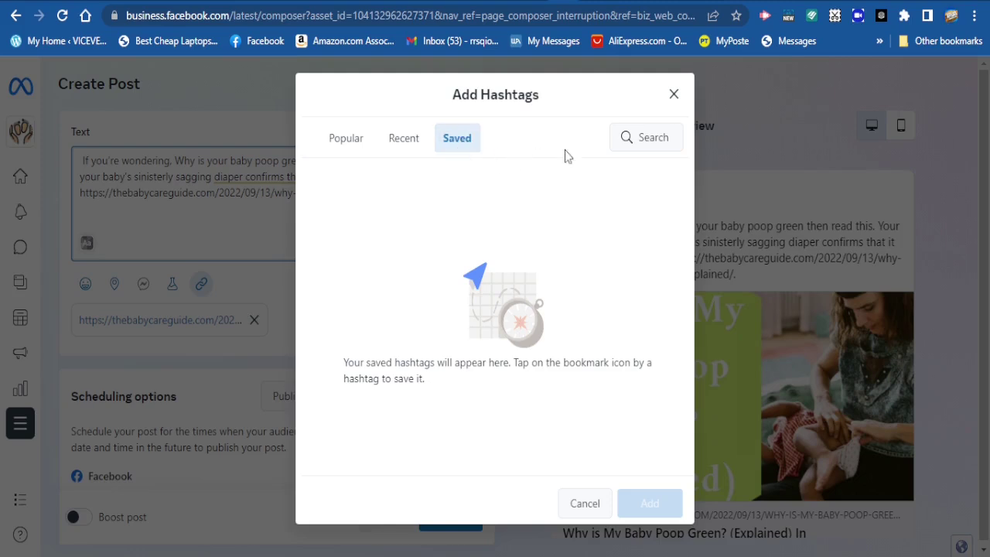
pyautogui.click(634, 147)
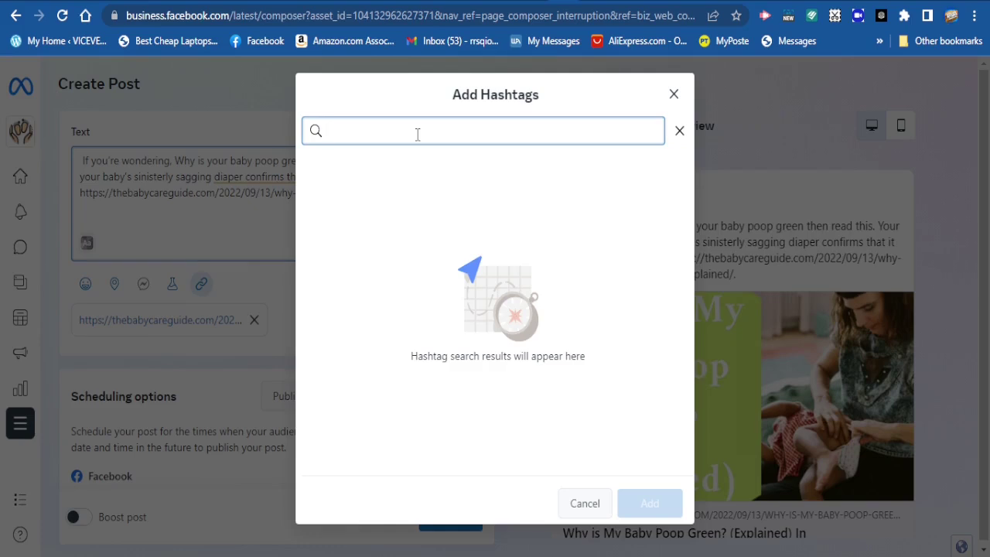
pyautogui.write('bab')
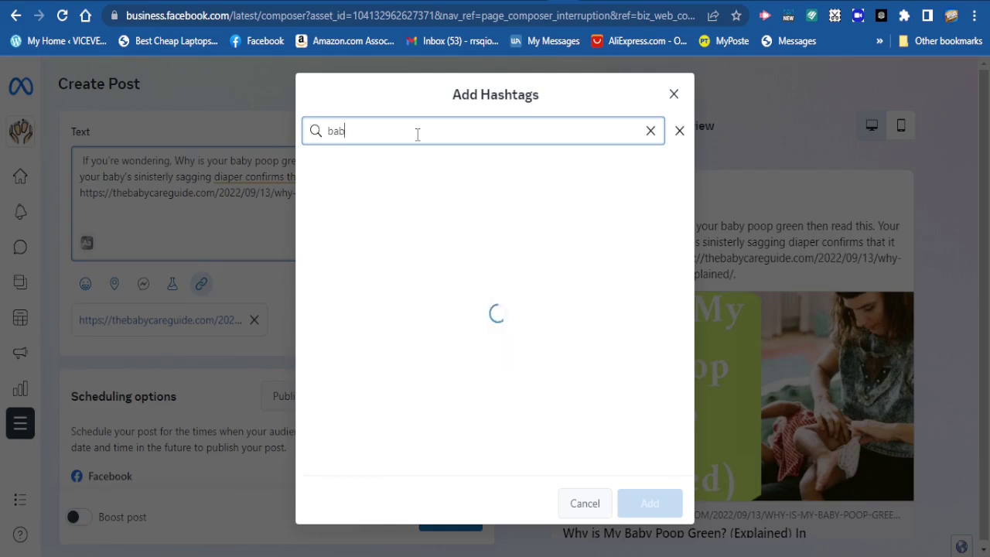
pyautogui.write('y')
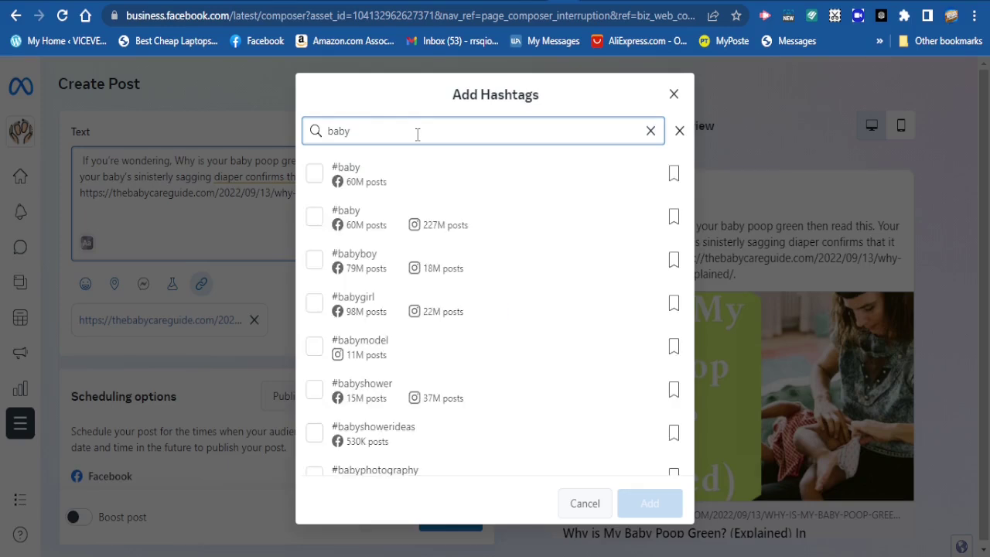
pyautogui.write('care')
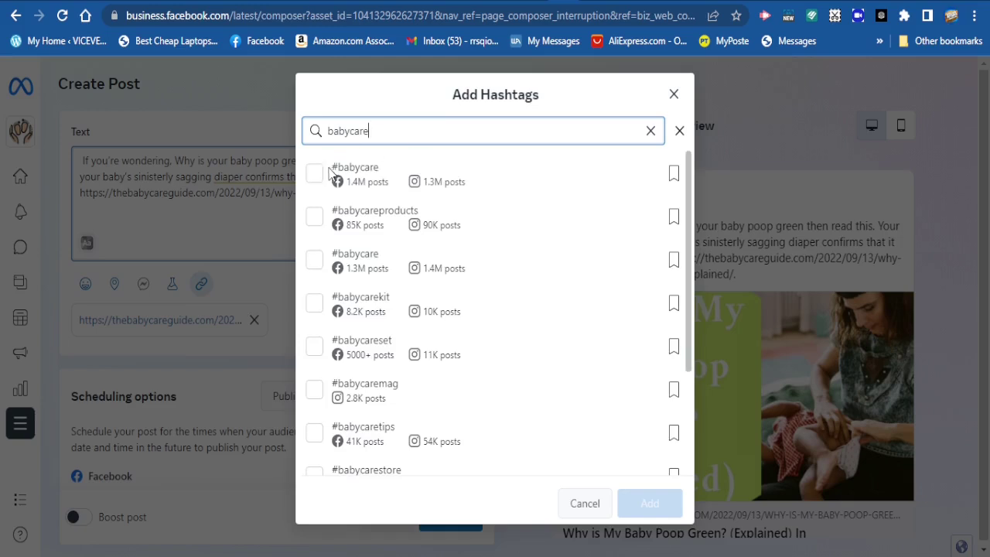
# Select the hashtags #babycare, #babycaretips and #BabyCareEssentials and add them to the post text
pyautogui.click(316, 175)
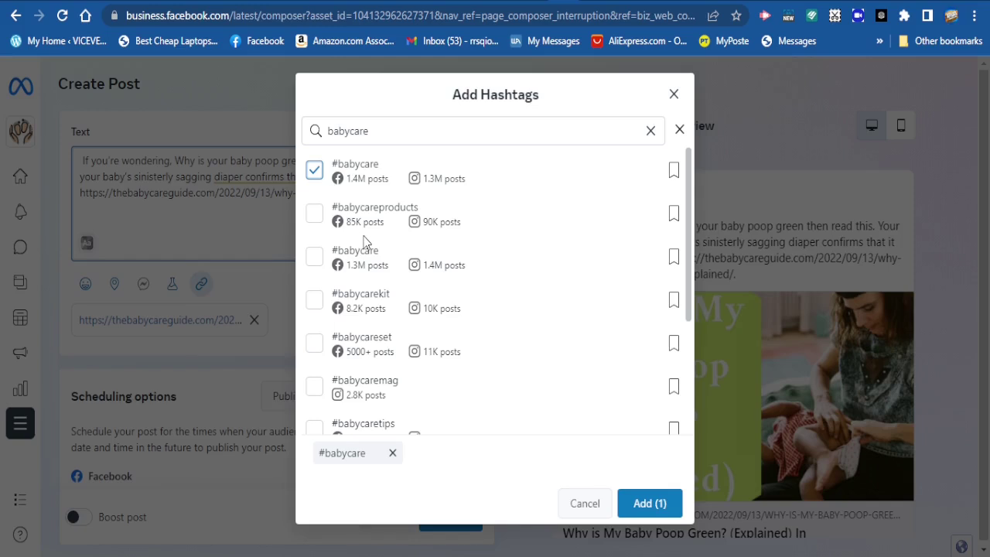
pyautogui.click(315, 429)
pyautogui.scroll(-3, 403, 411)
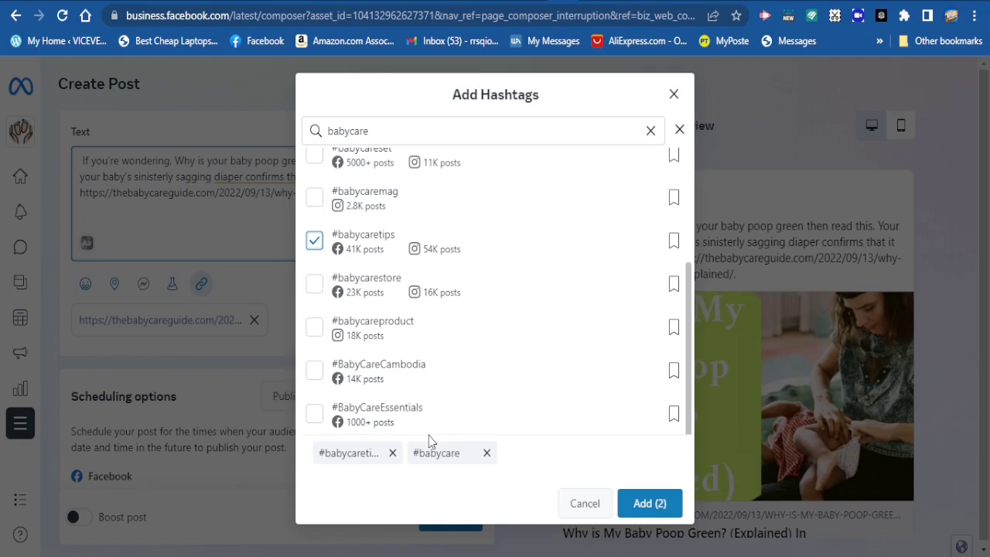
pyautogui.click(314, 417)
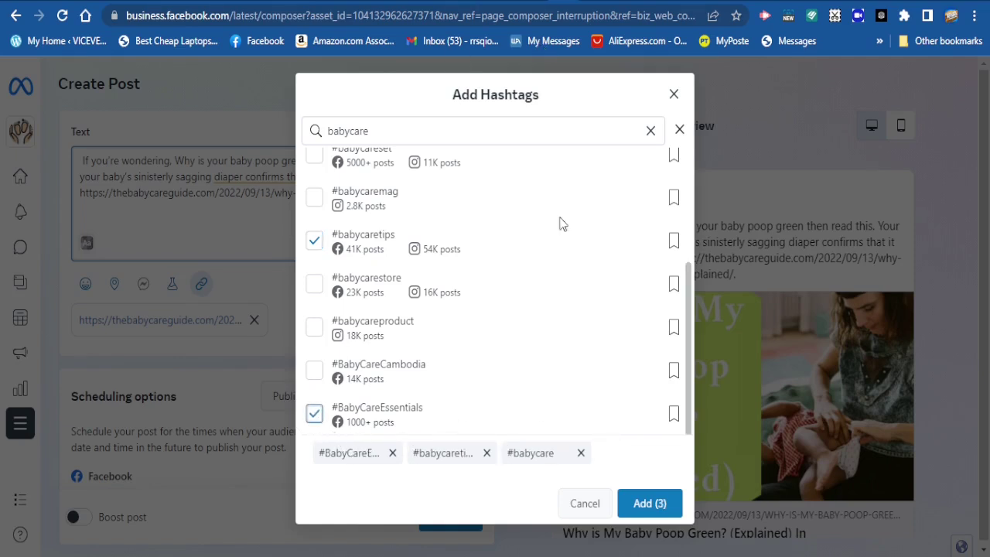
pyautogui.scroll(3, 531, 255)
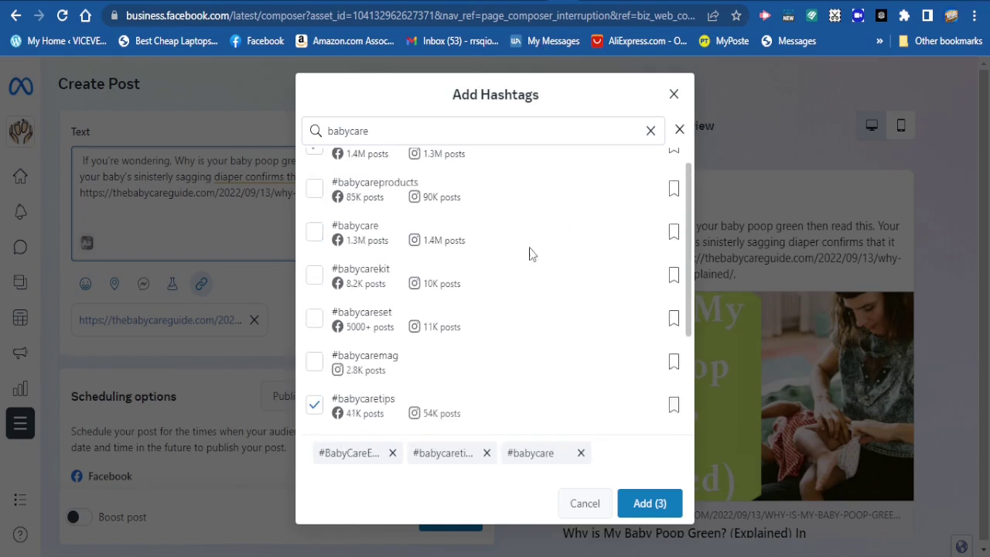
pyautogui.doubleClick(370, 131)
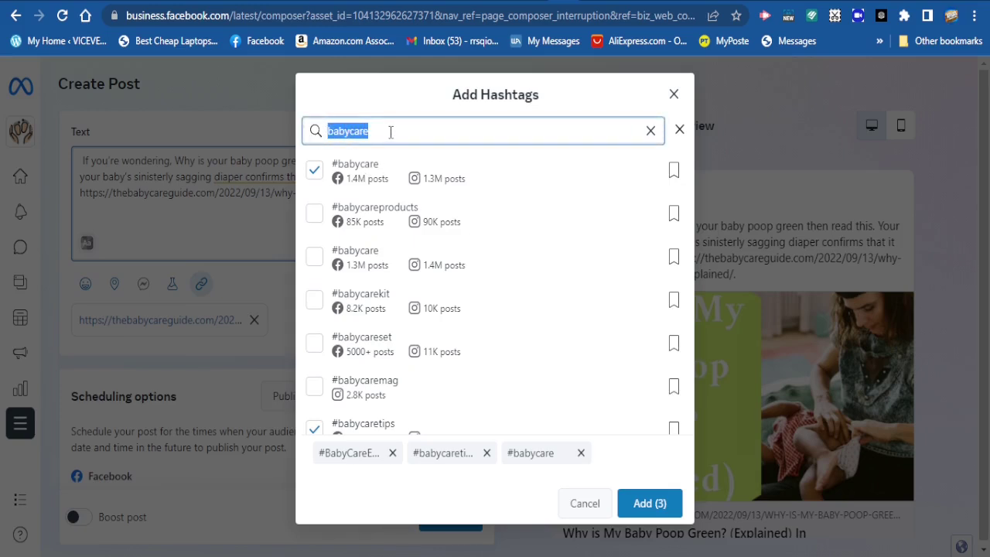
pyautogui.scroll(-3, 386, 348)
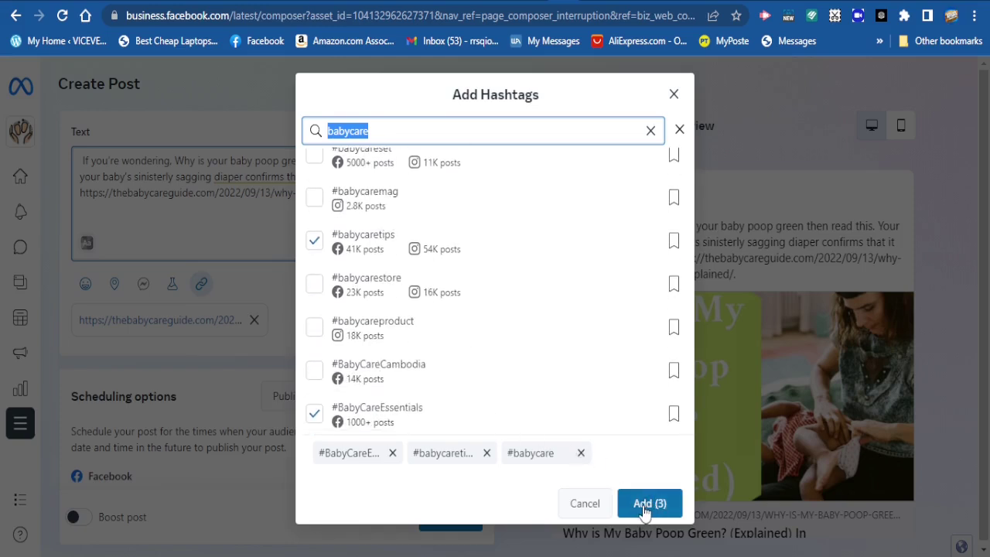
pyautogui.click(643, 507)
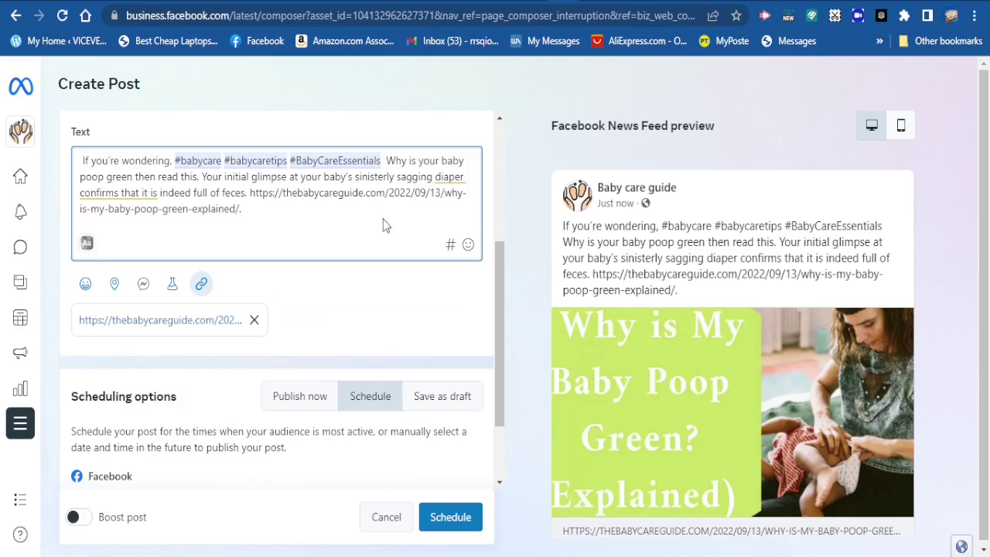
# Review the post's scheduling options and schedule it for March 7, 2023 at 10:00 AM
pyautogui.scroll(1, 368, 340)
pyautogui.scroll(-1, 368, 346)
pyautogui.scroll(-1, 277, 374)
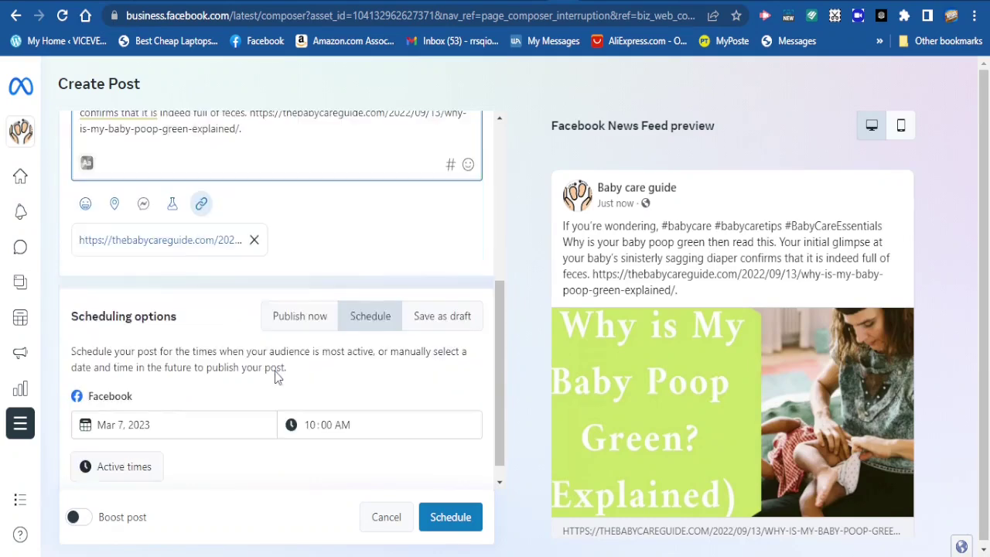
pyautogui.scroll(-1, 287, 306)
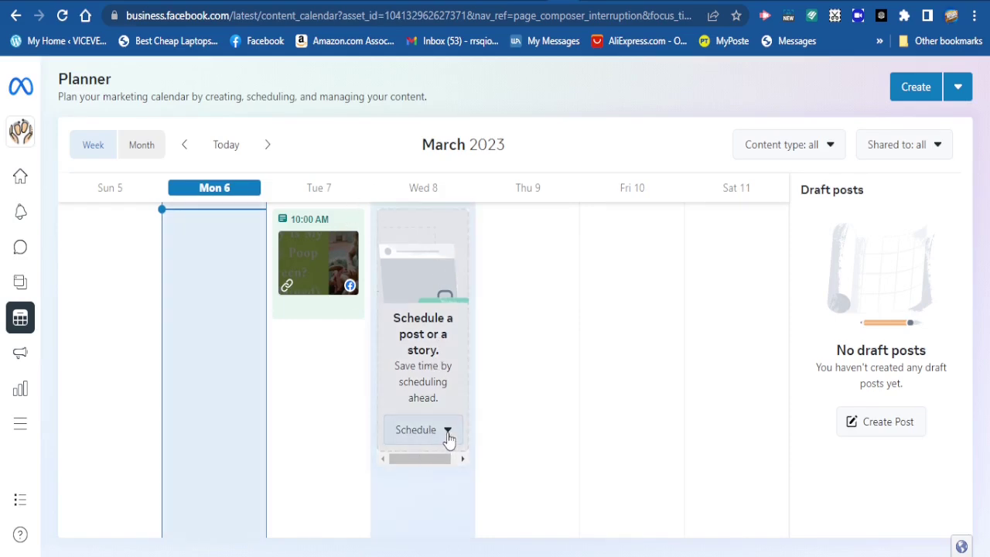
# Start another scheduled post on Wednesday, March 8, 2023 from the planner and save its 10:00 AM time
pyautogui.click(447, 432)
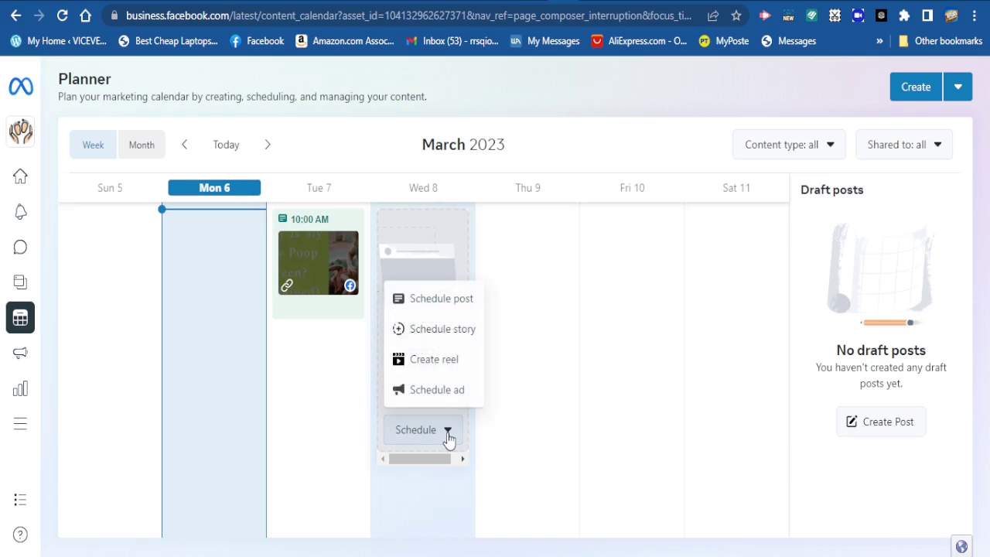
pyautogui.click(426, 303)
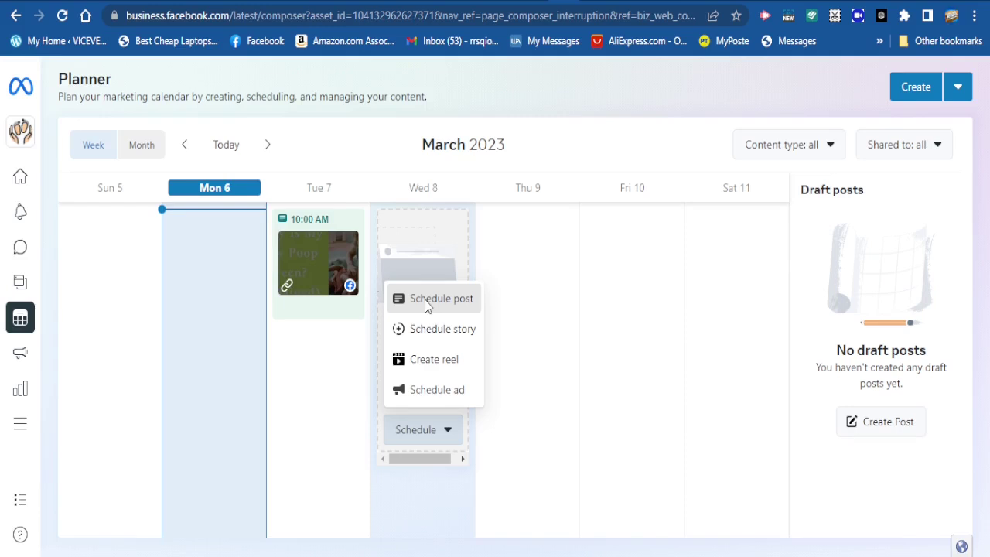
pyautogui.click(424, 301)
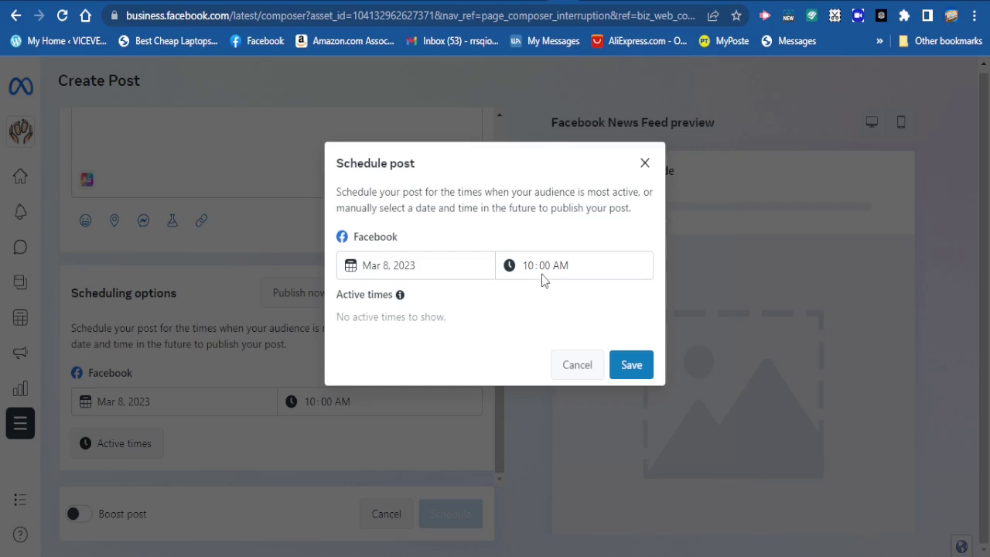
pyautogui.click(633, 366)
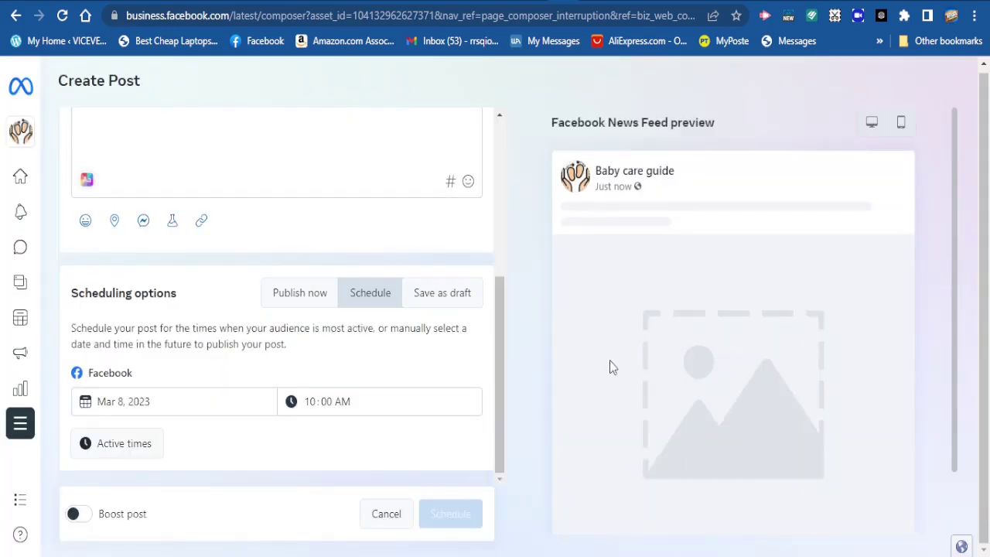
pyautogui.scroll(-1, 541, 323)
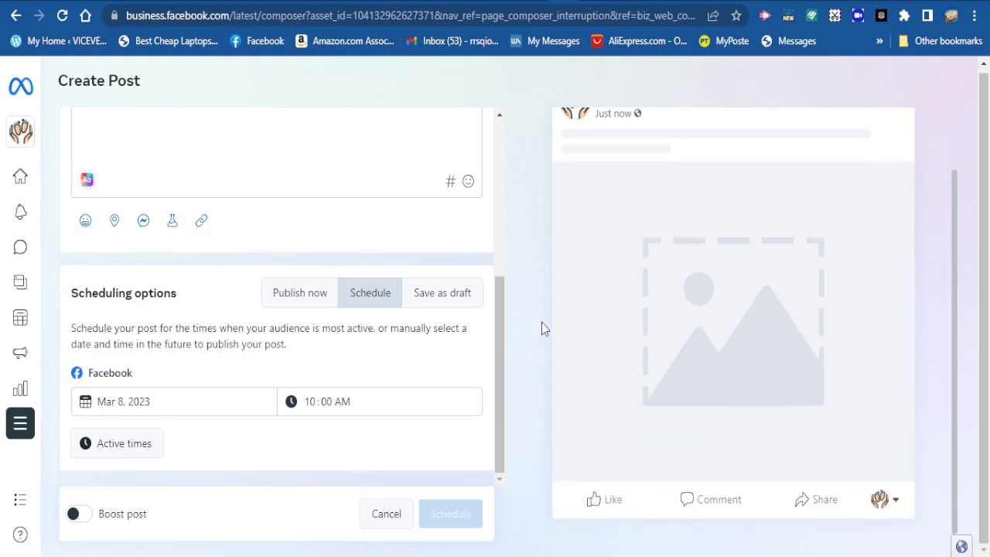
pyautogui.scroll(1, 542, 328)
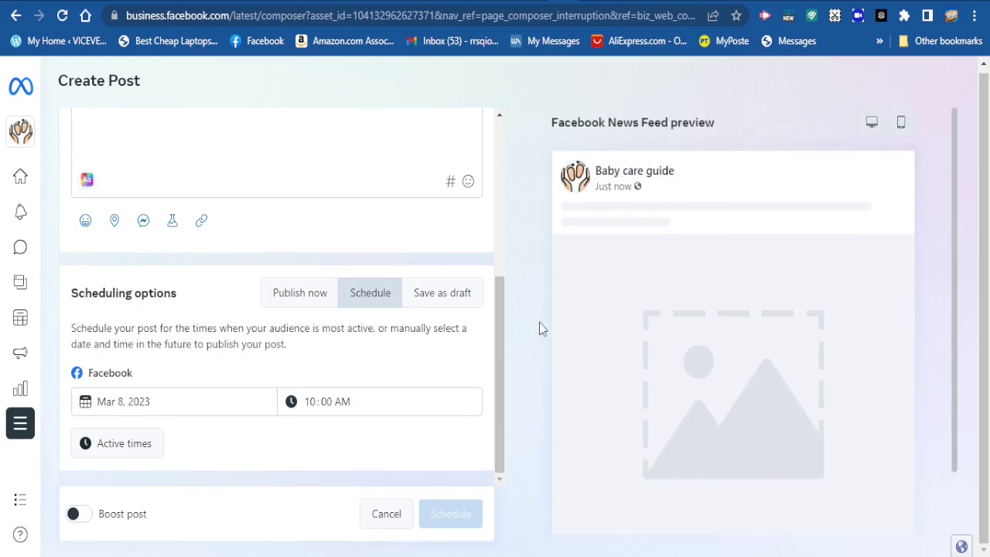
pyautogui.scroll(-1, 532, 331)
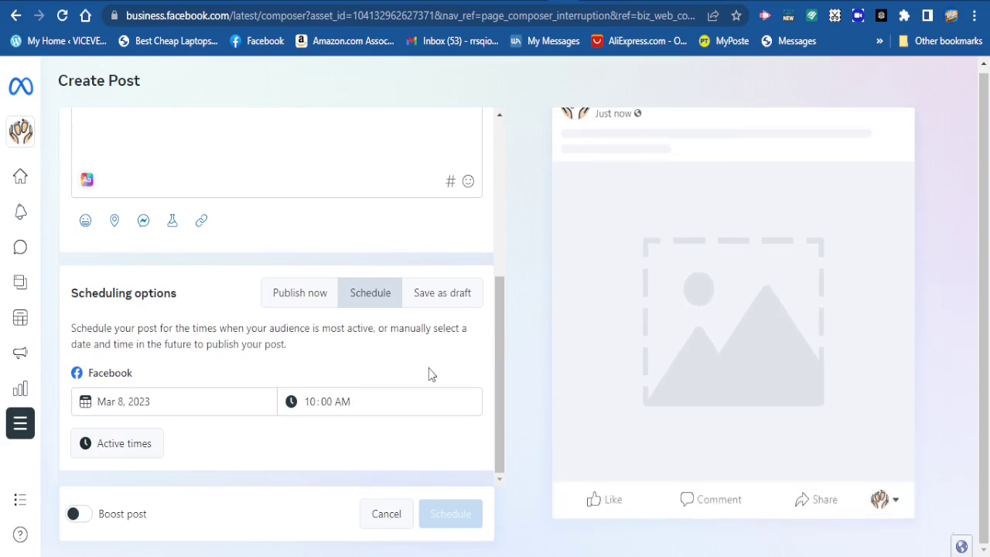
# Review the blank post's composer, checking the destination page, media choices, text field with its add-ons, and scheduling options
pyautogui.scroll(3, 456, 270)
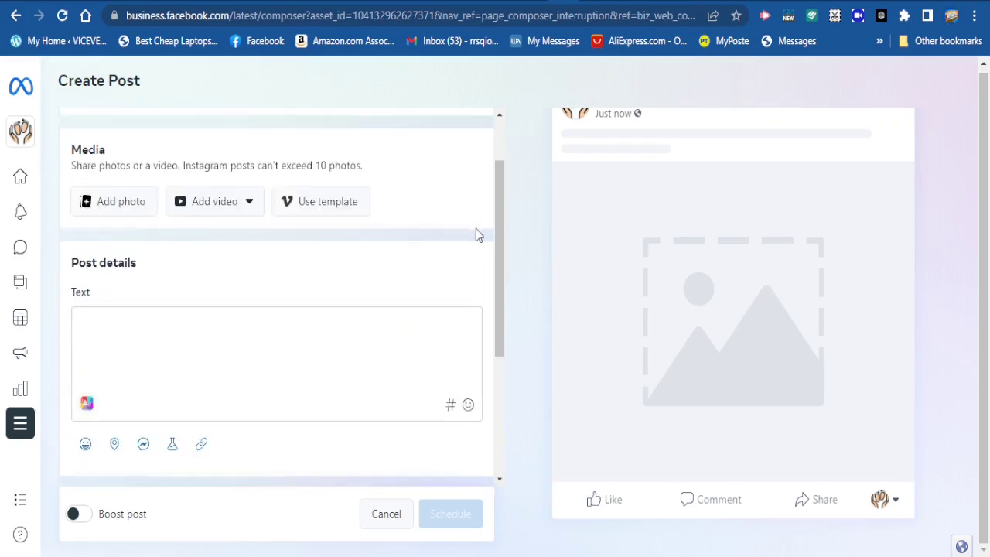
pyautogui.scroll(2, 476, 234)
pyautogui.scroll(2, 836, 303)
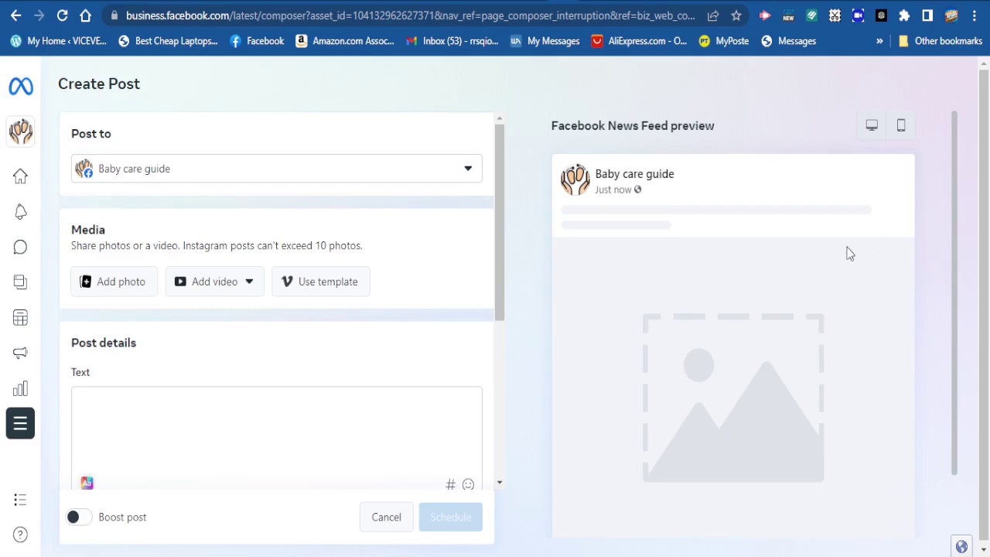
pyautogui.scroll(-6, 396, 351)
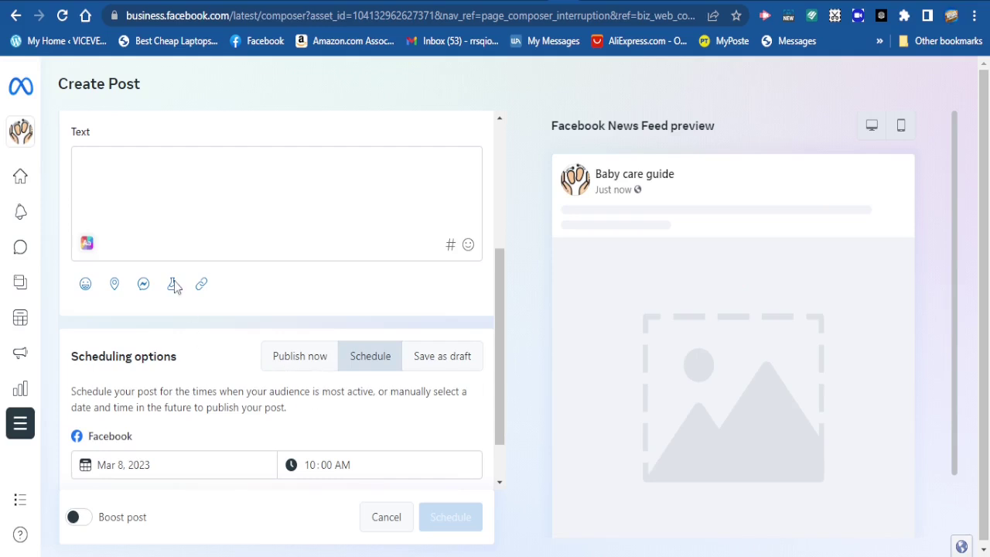
pyautogui.scroll(2, 186, 206)
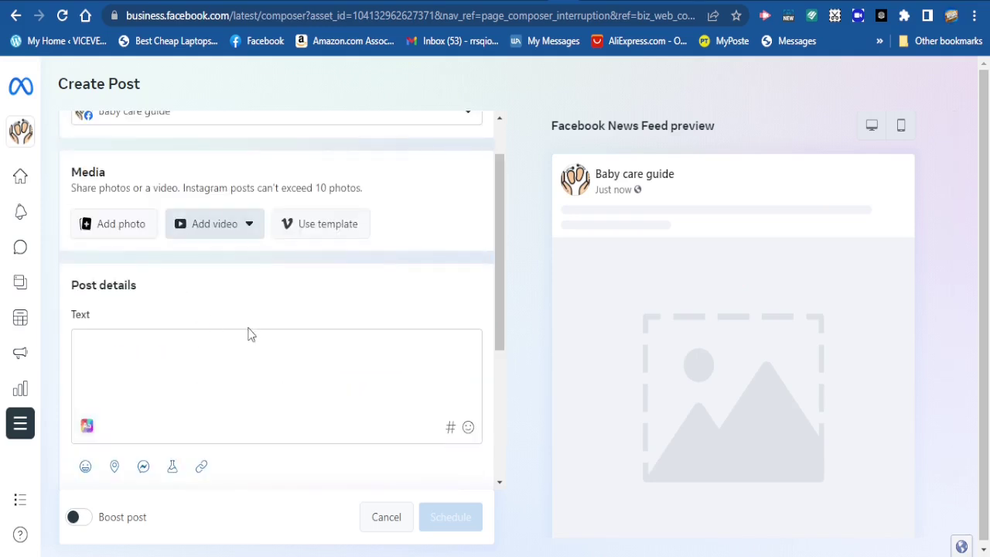
pyautogui.scroll(-3, 256, 335)
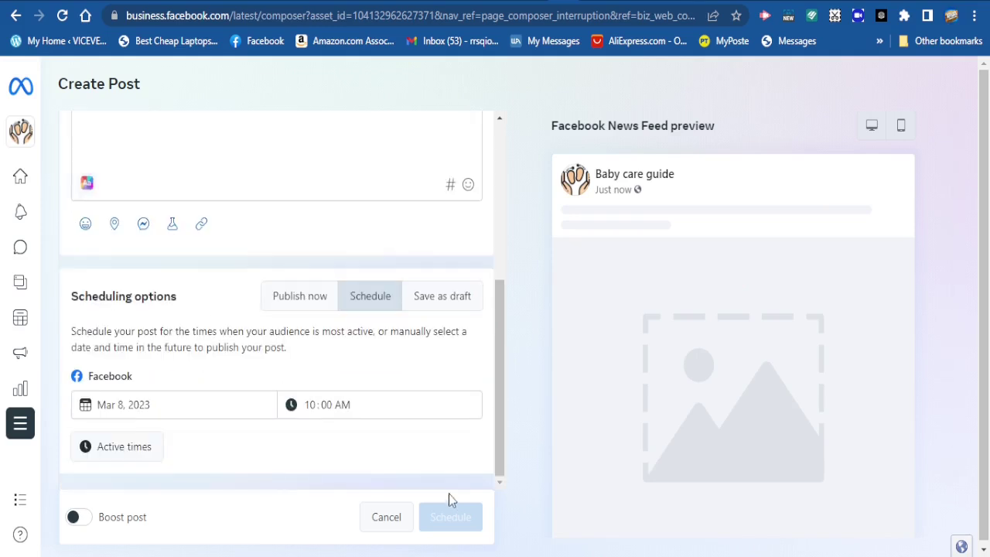
pyautogui.scroll(3, 154, 182)
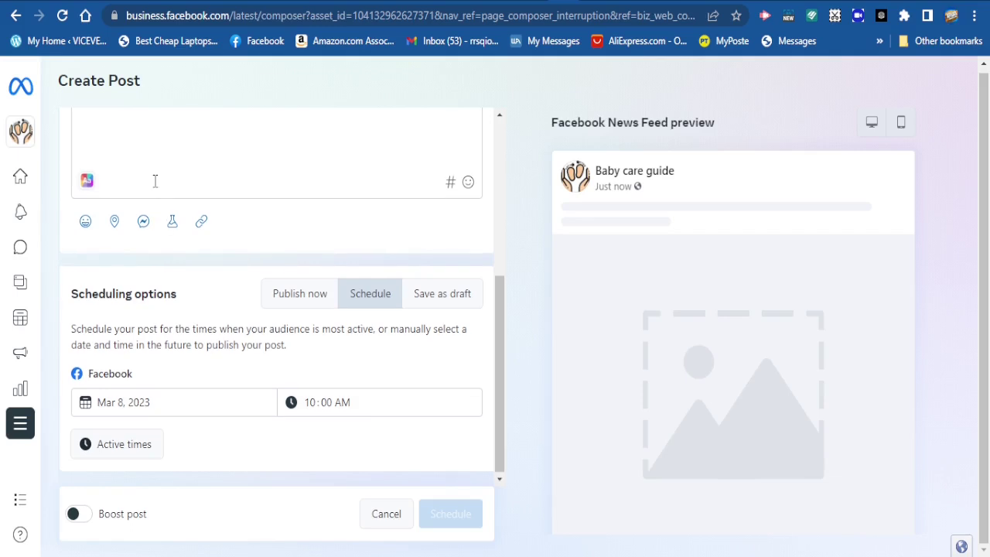
pyautogui.scroll(1, 158, 271)
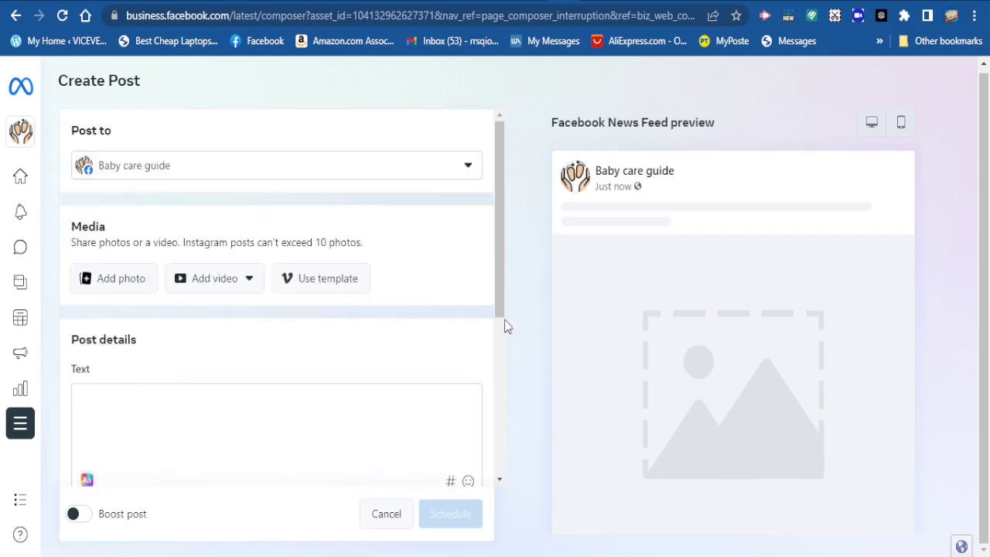
pyautogui.scroll(1, 475, 218)
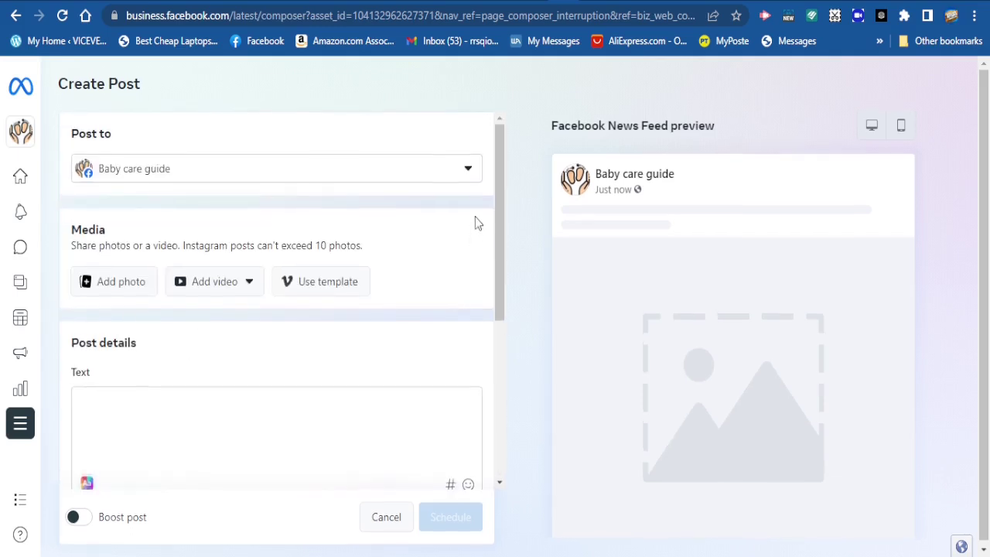
pyautogui.click(120, 289)
pyautogui.scroll(-1, 503, 292)
pyautogui.scroll(-3, 467, 367)
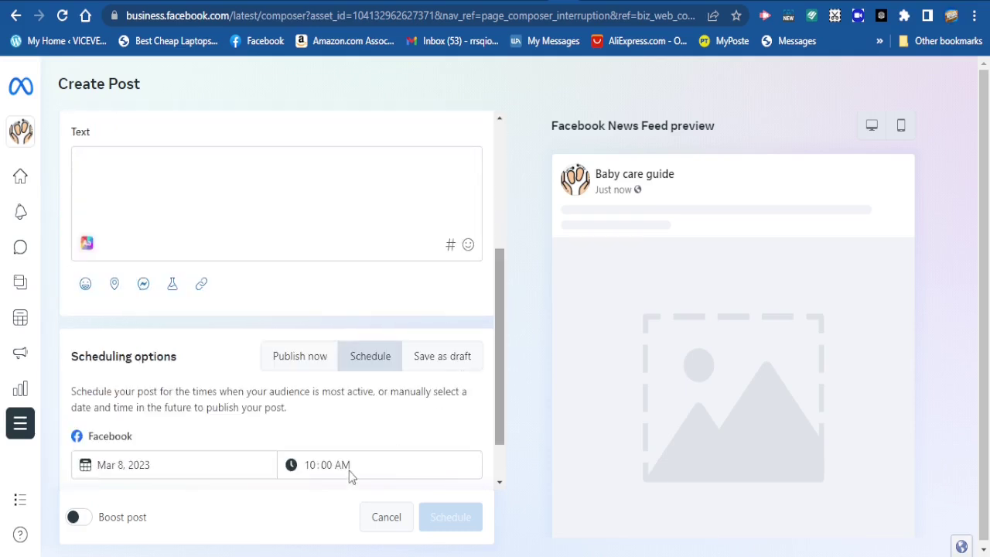
pyautogui.scroll(-1, 287, 509)
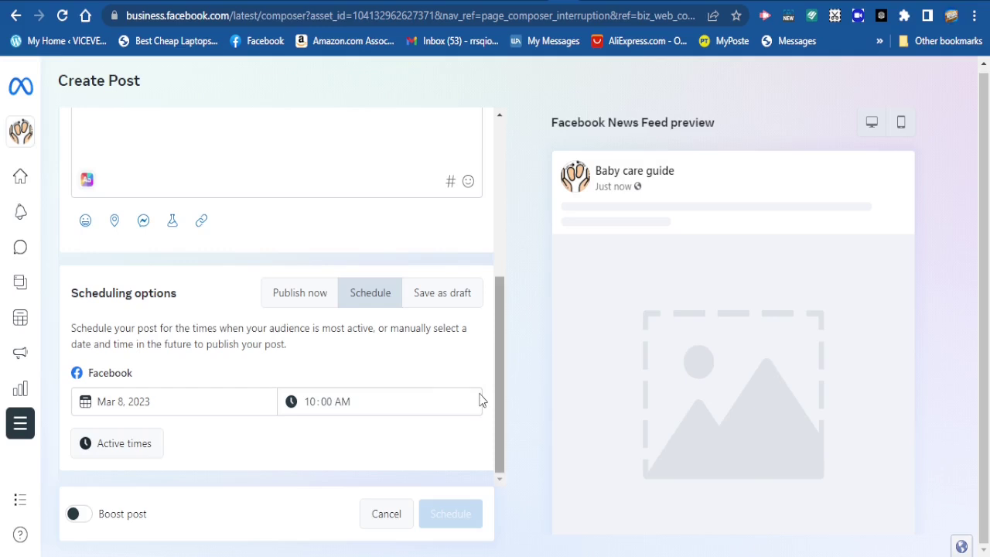
pyautogui.scroll(2, 501, 255)
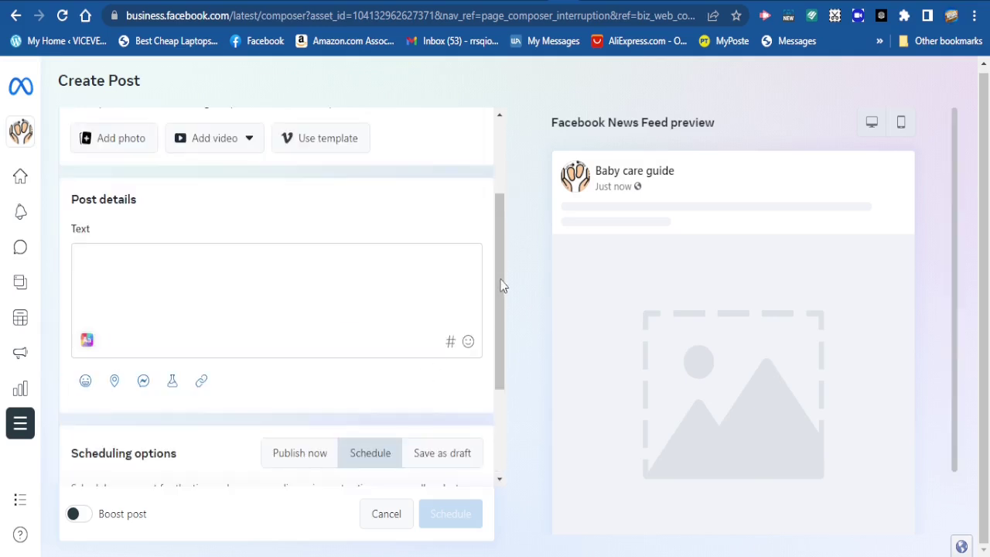
pyautogui.scroll(2, 504, 237)
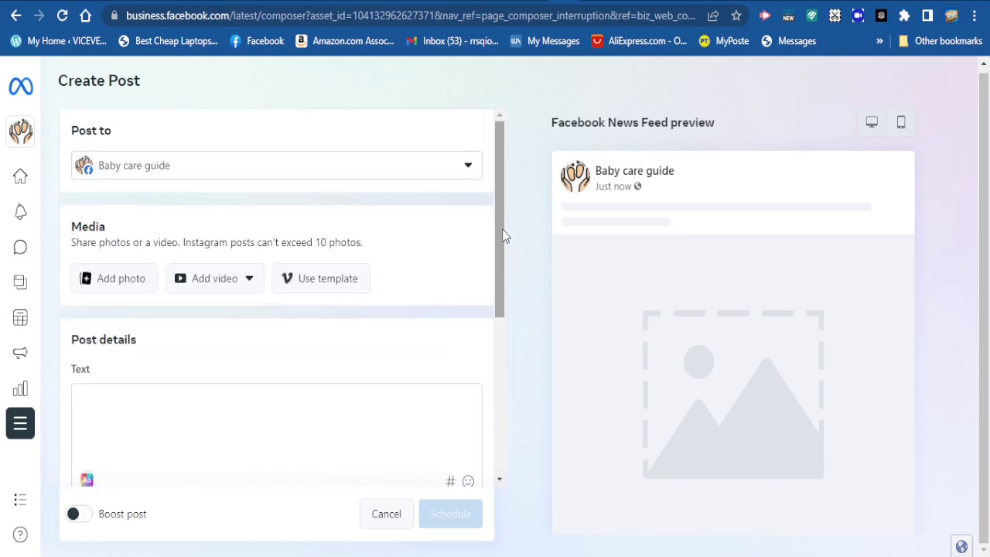